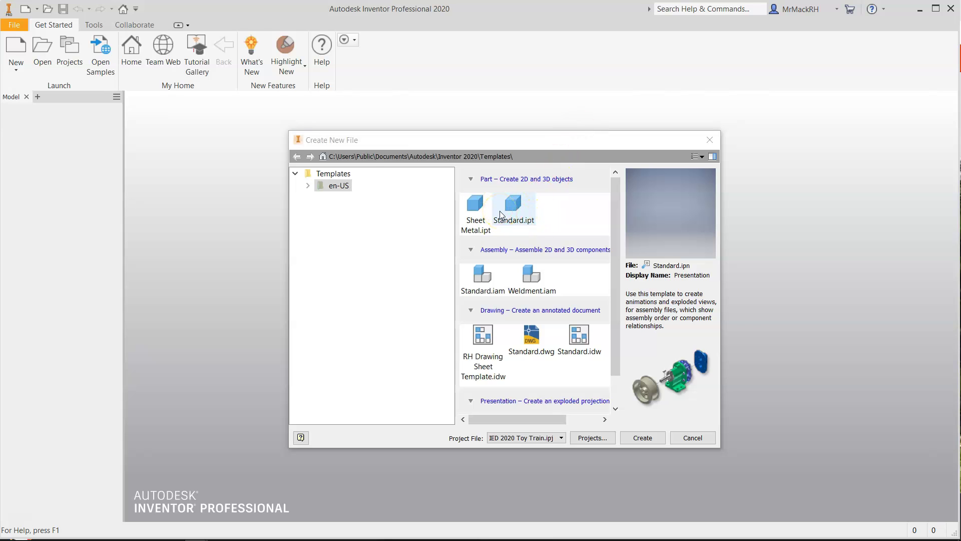
Create a presentation from the Standard.ipn template and insert the Train Assembly file into it.
left_click(479, 295)
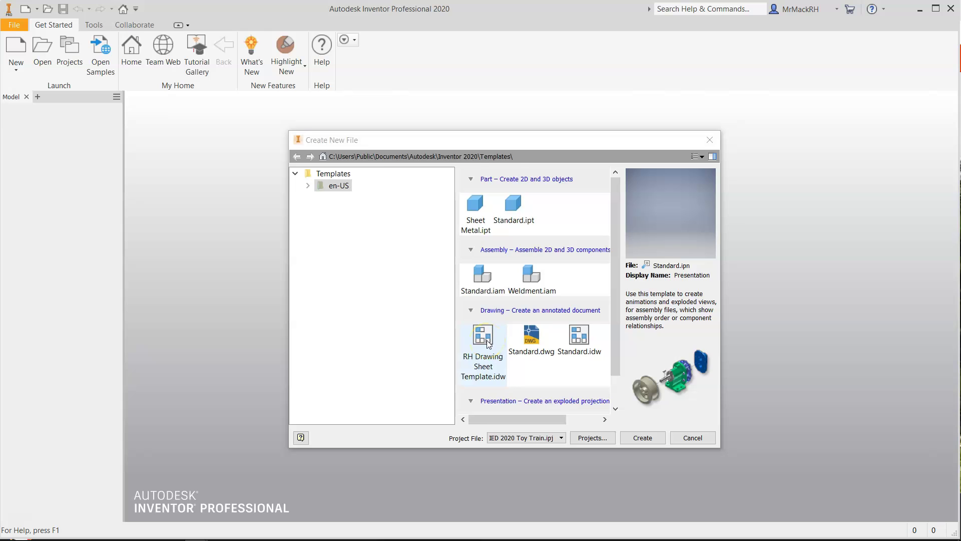
scroll(488, 343, "down", 1)
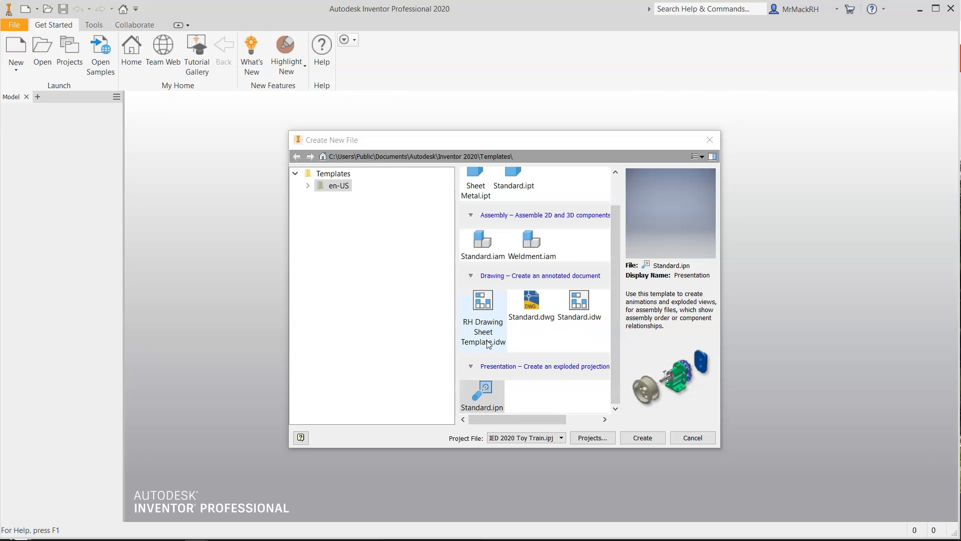
left_click(485, 390)
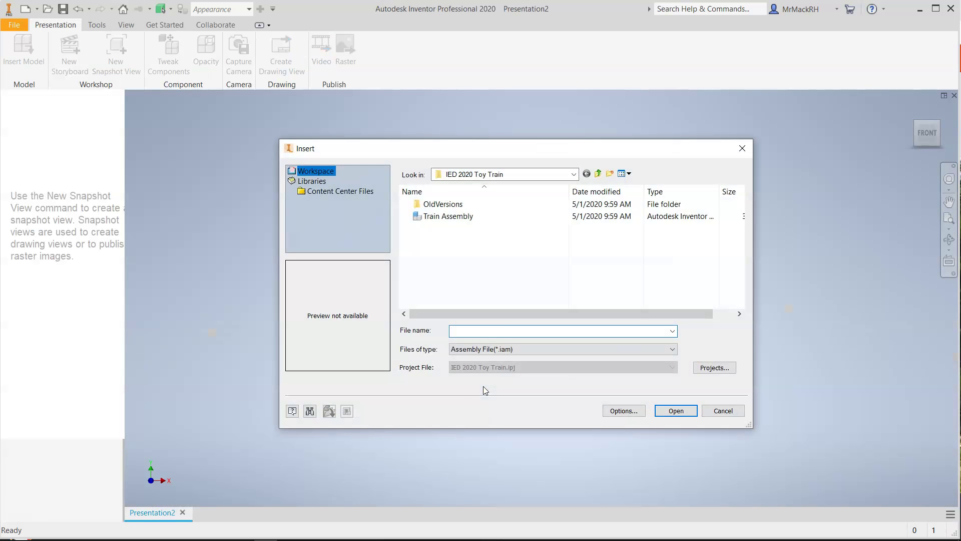
left_click(495, 342)
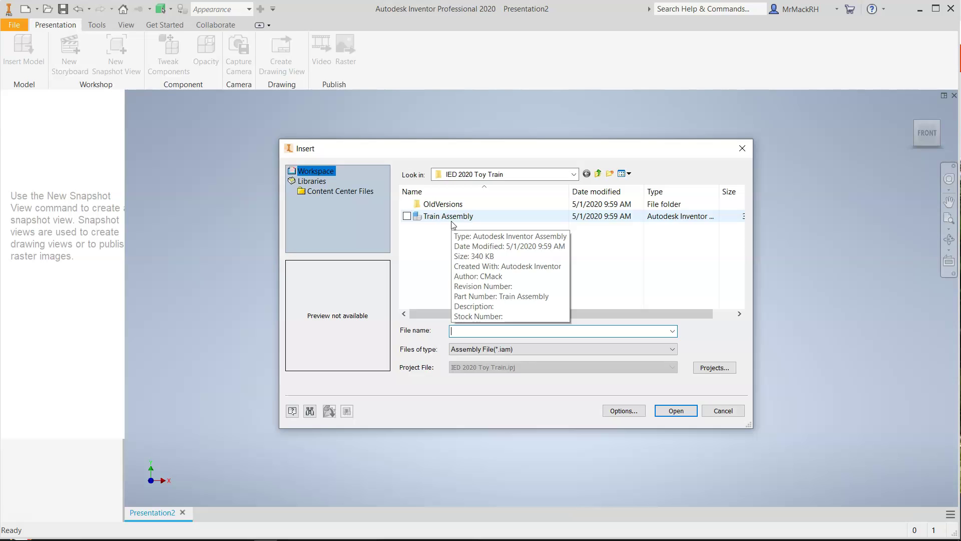
left_click(452, 220)
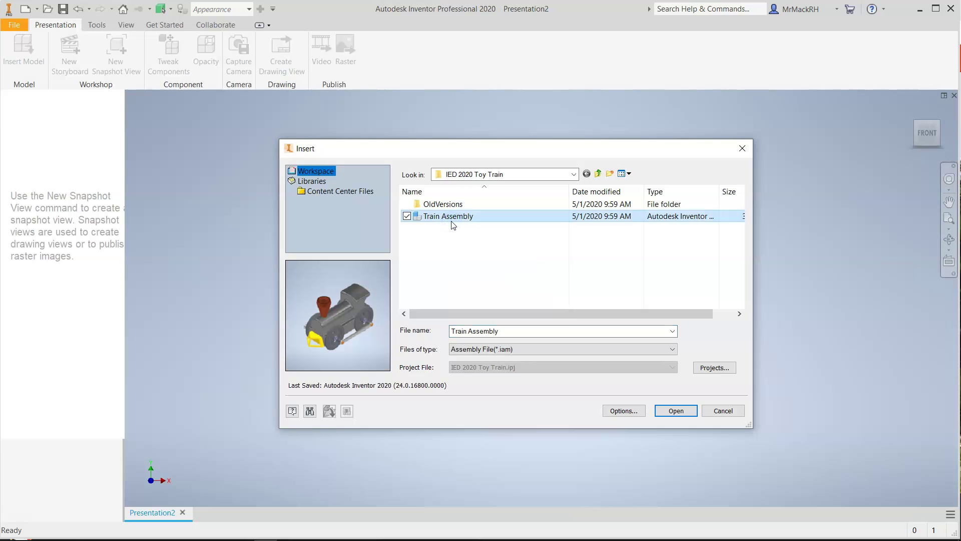
left_click(675, 411)
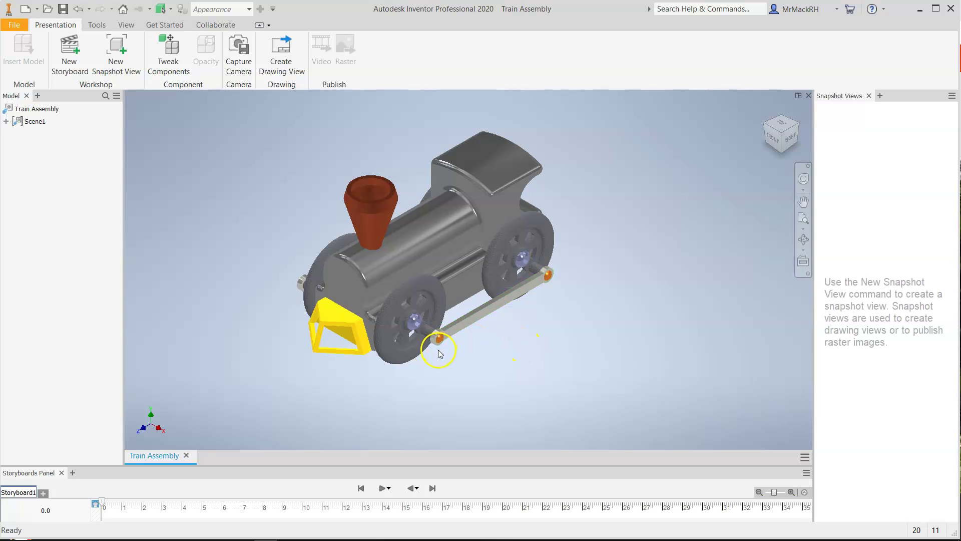
scroll(439, 354, "down", 3)
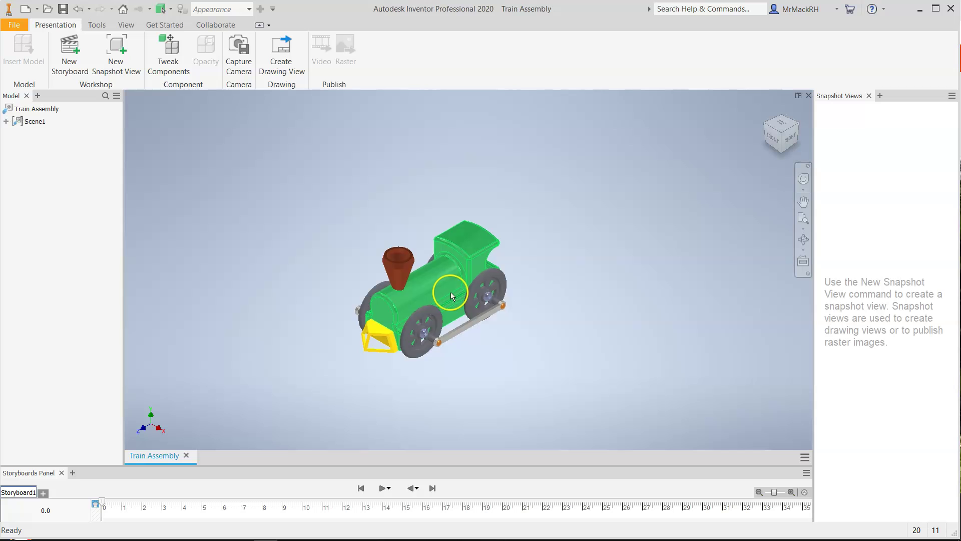
scroll(427, 208, "up", 2)
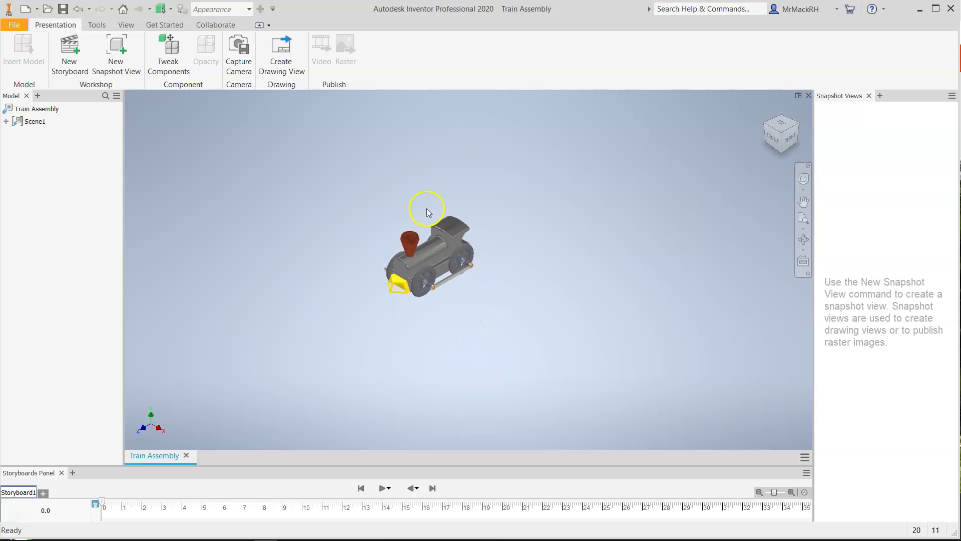
left_click(452, 302)
left_click(445, 321)
scroll(443, 310, "up", 3)
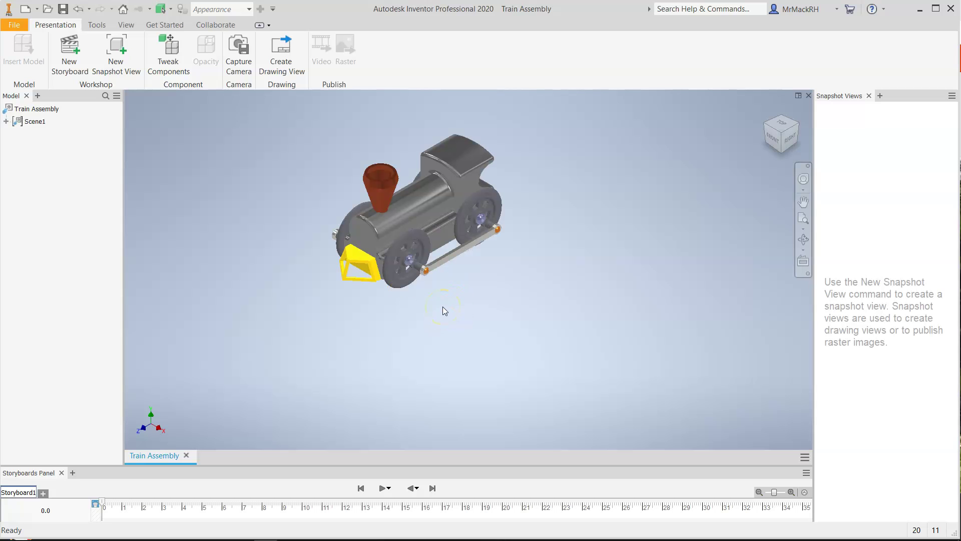
Tweak the two orange end pins of the near side rod, moving them together about 0.846 in outward along Y.
left_click(174, 53)
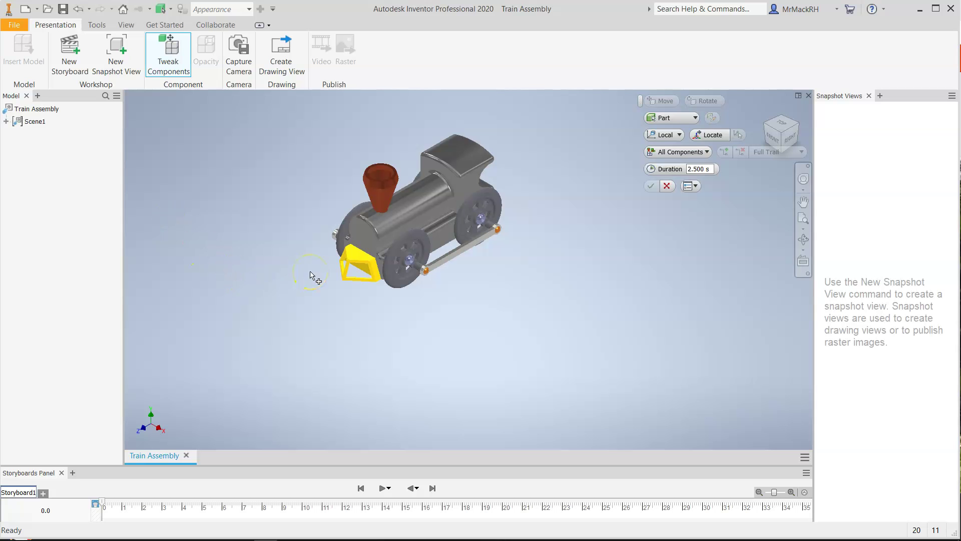
scroll(441, 282, "up", 3)
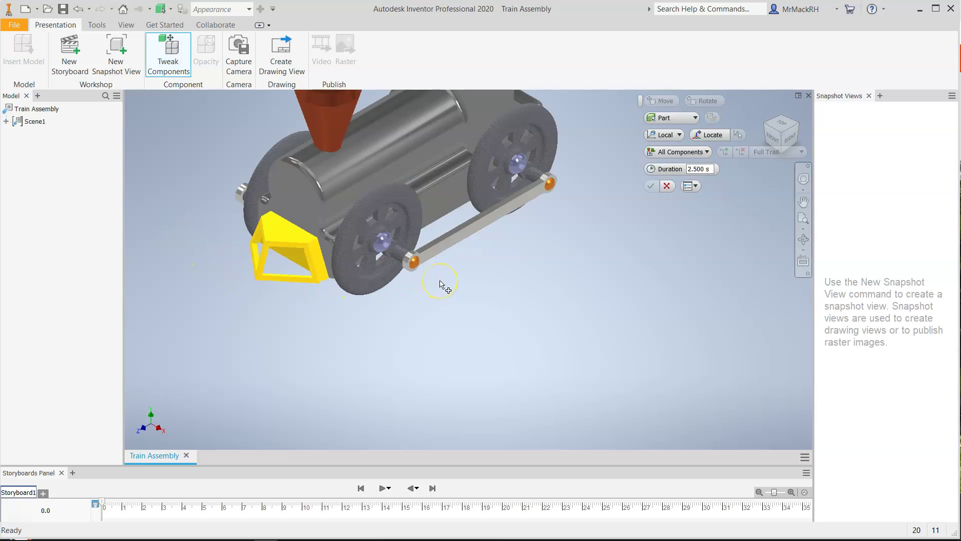
scroll(440, 281, "down", 3)
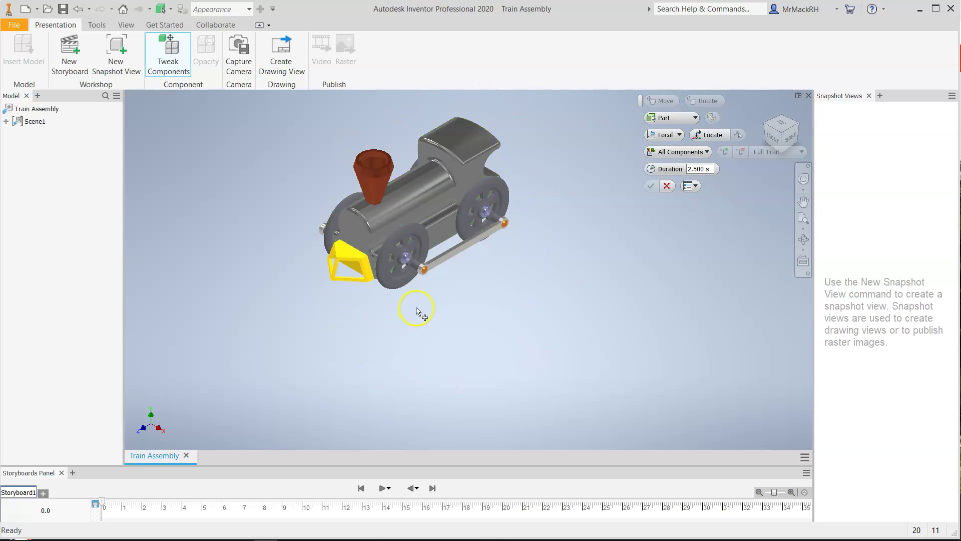
scroll(441, 293, "down", 4)
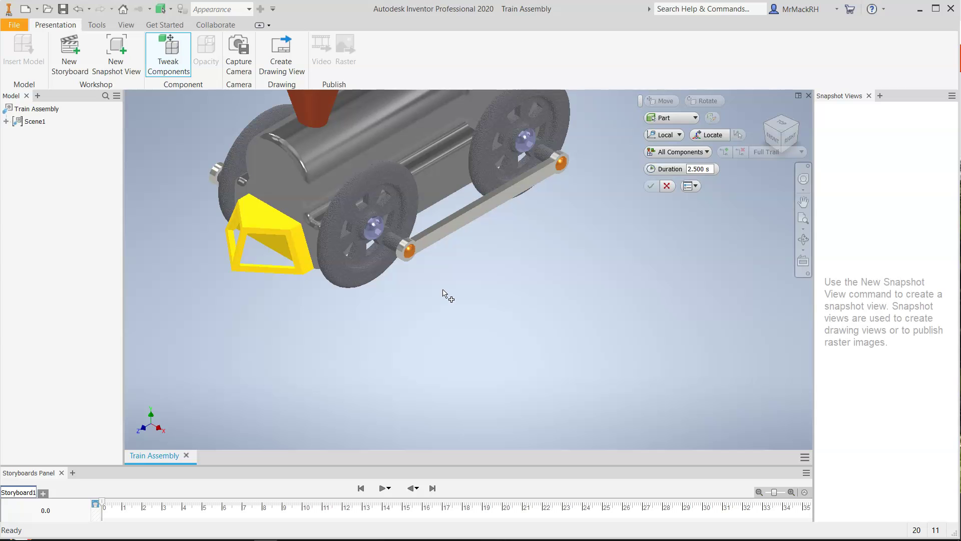
scroll(445, 295, "down", 4)
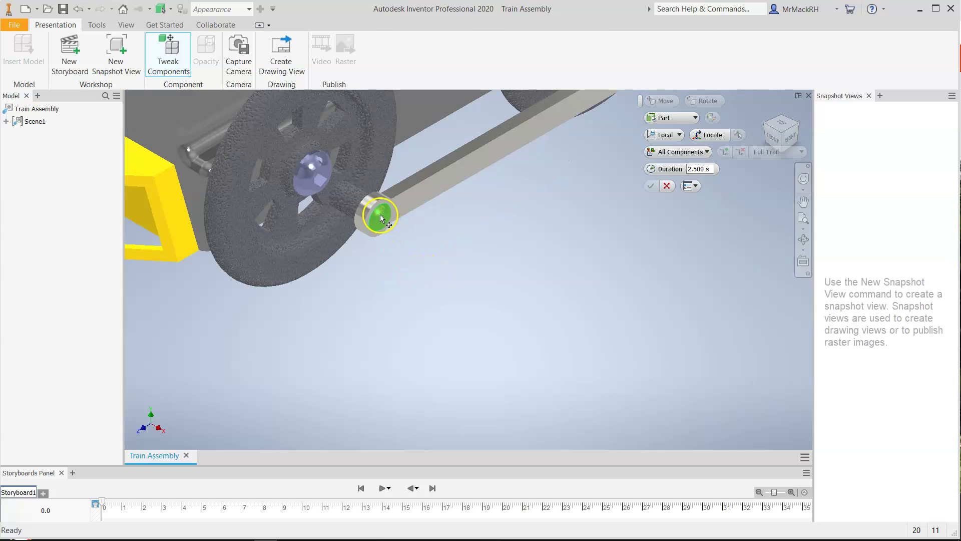
left_click(395, 238)
scroll(405, 248, "up", 4)
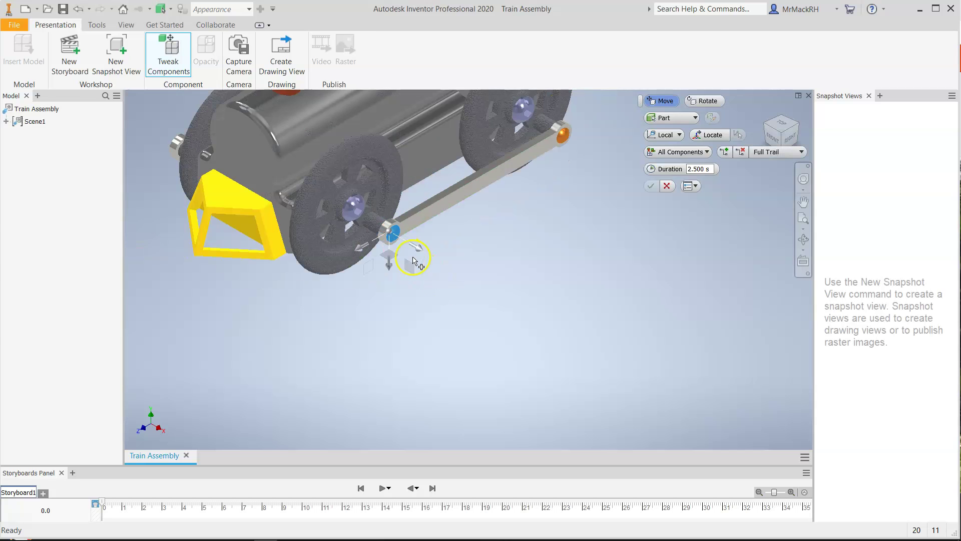
scroll(520, 171, "down", 4)
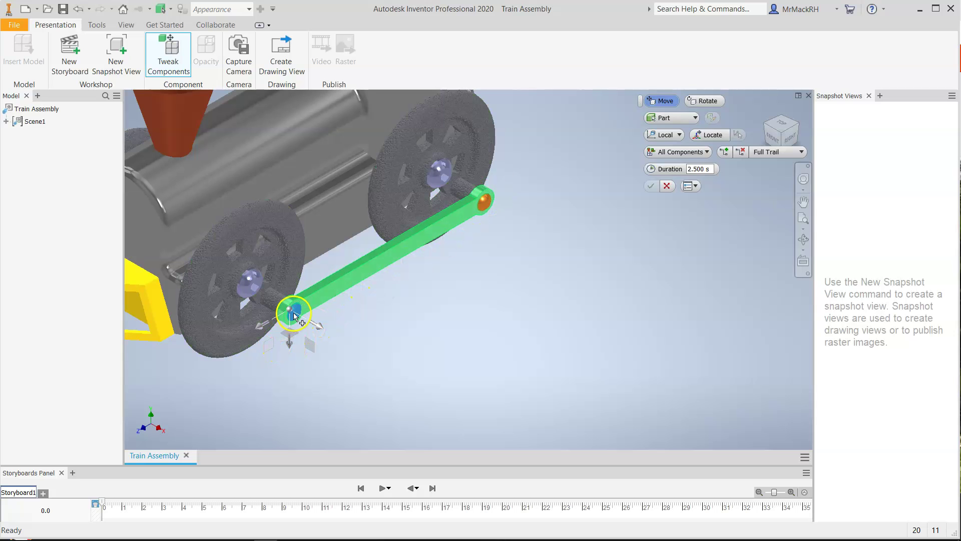
left_click(486, 206, "ctrl")
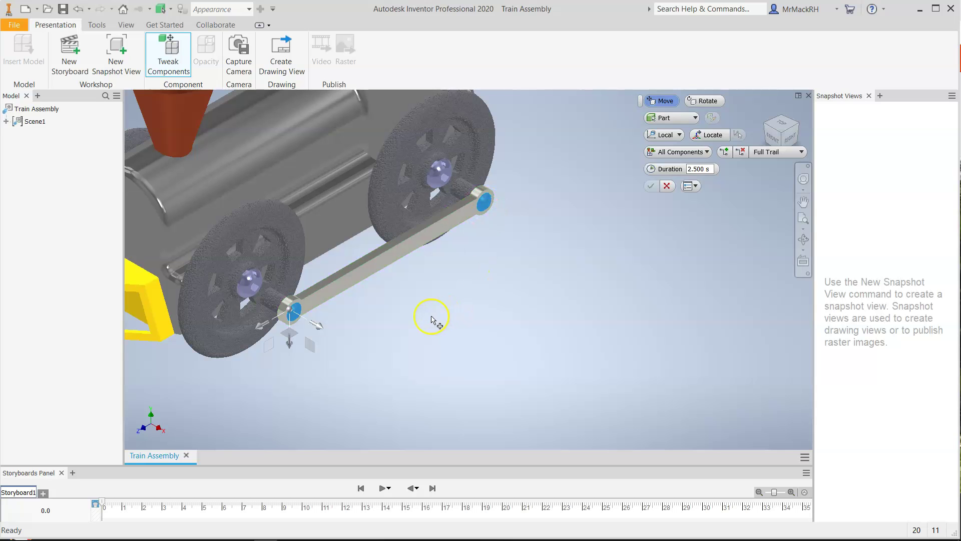
scroll(433, 320, "down", 3)
scroll(433, 320, "down", 2)
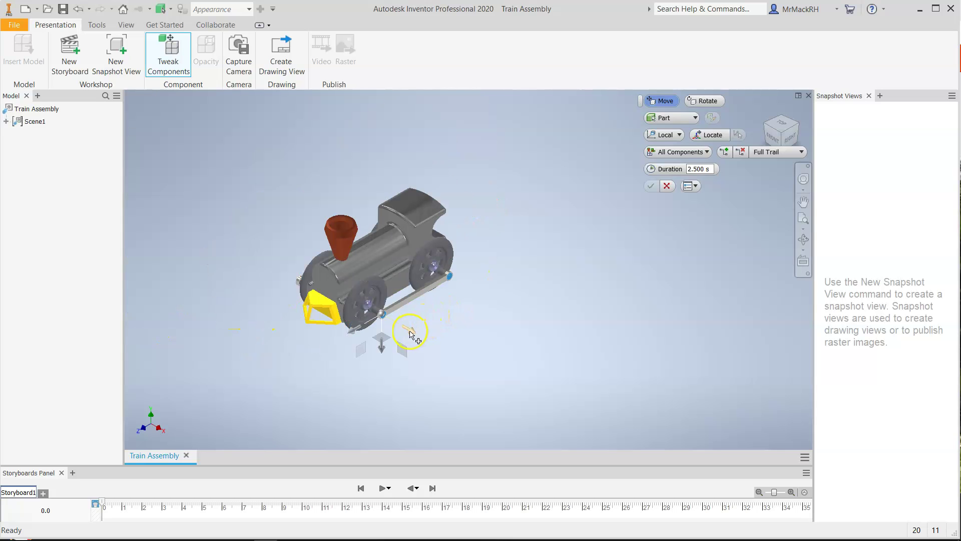
left_click_drag(410, 333, 428, 323)
scroll(429, 325, "up", 2)
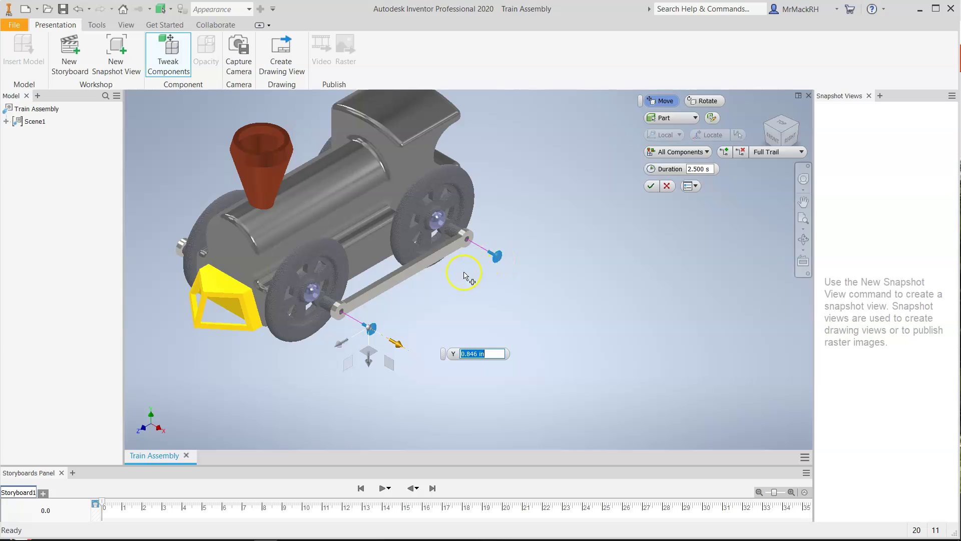
Move the side rod and its pins about 0.846 in outward, and the rod, pins and both near axle pegs about 2.264 in further.
left_click(413, 269)
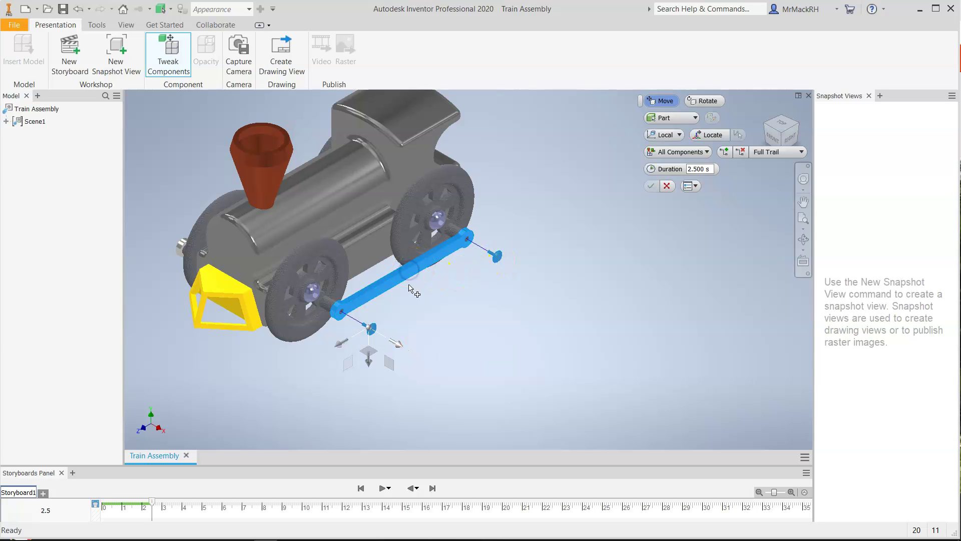
left_click_drag(407, 343, 428, 367)
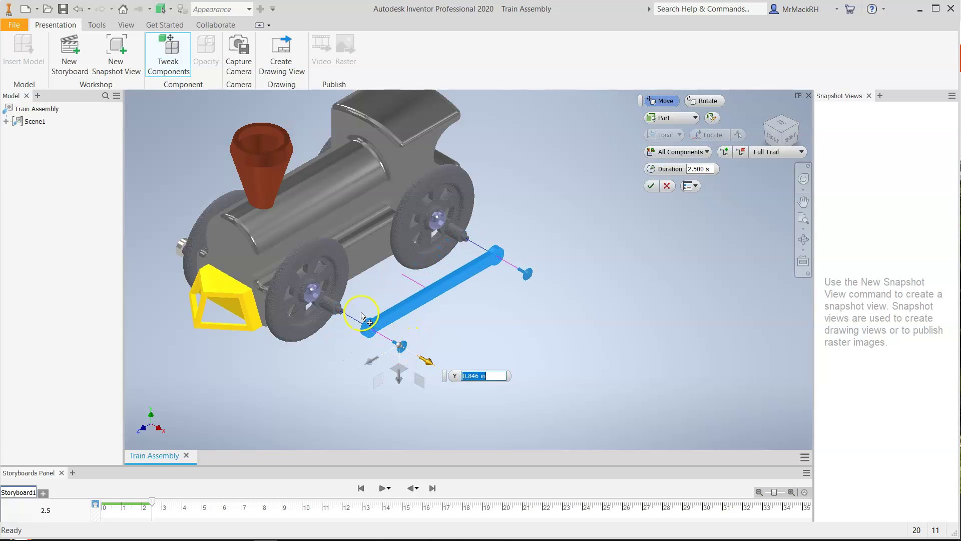
left_click(313, 295, "ctrl")
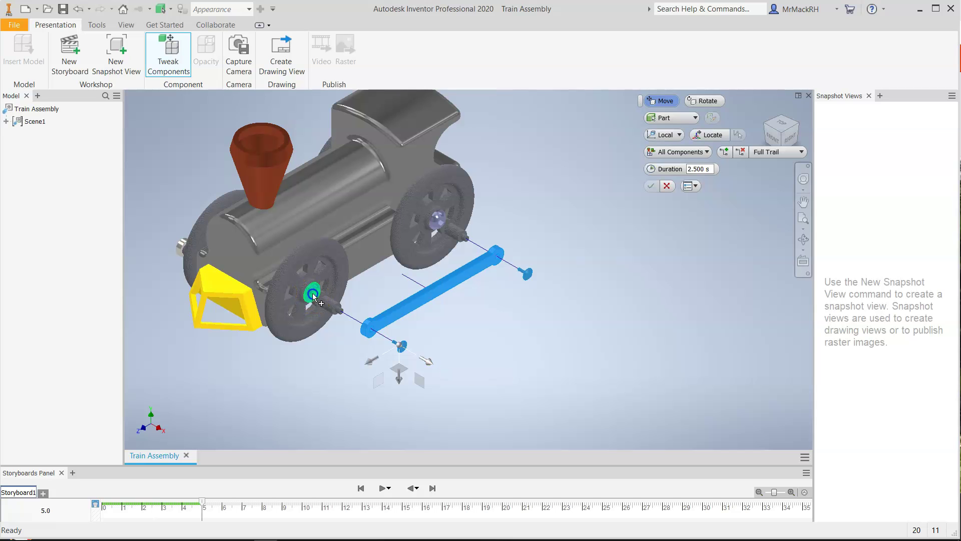
left_click(437, 220, "ctrl")
left_click_drag(433, 355, 501, 423)
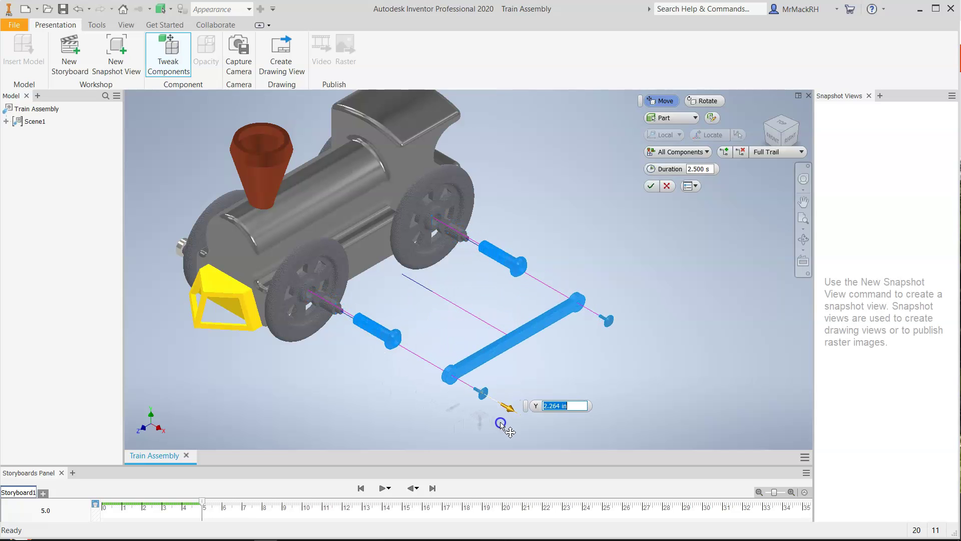
Add the two near wheels to the tweak selection and move all selected parts 2 in outward from the train body.
left_click(299, 335)
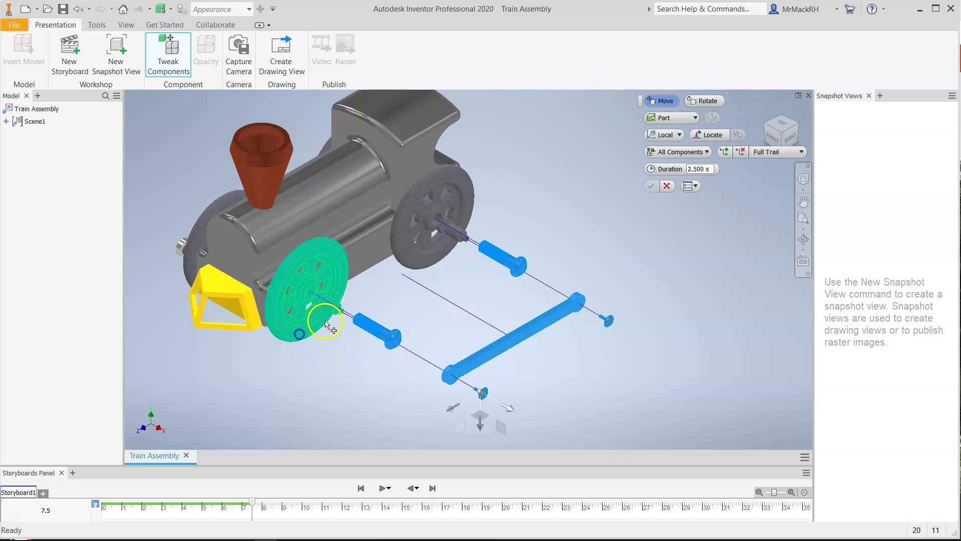
left_click(422, 264, "ctrl")
scroll(413, 307, "down", 2)
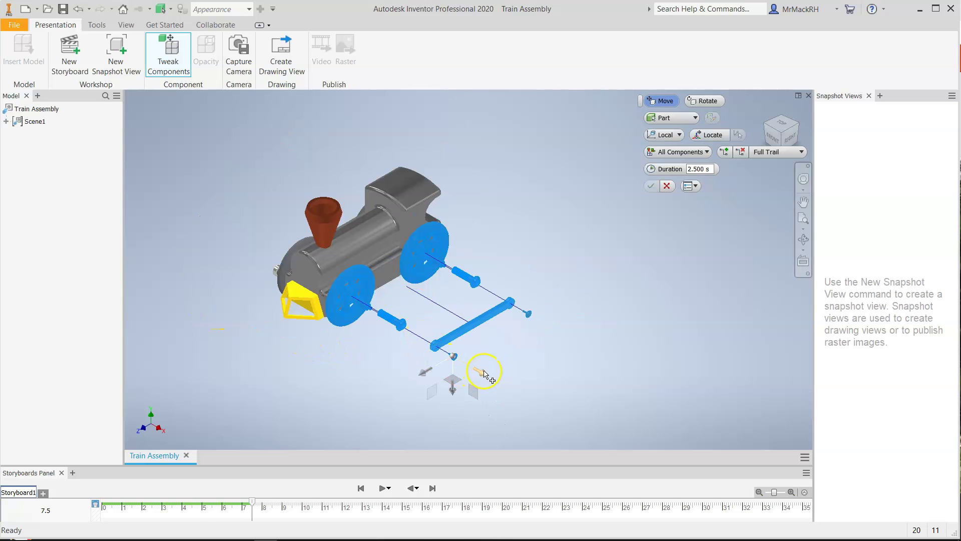
left_click_drag(485, 372, 519, 405)
type("2")
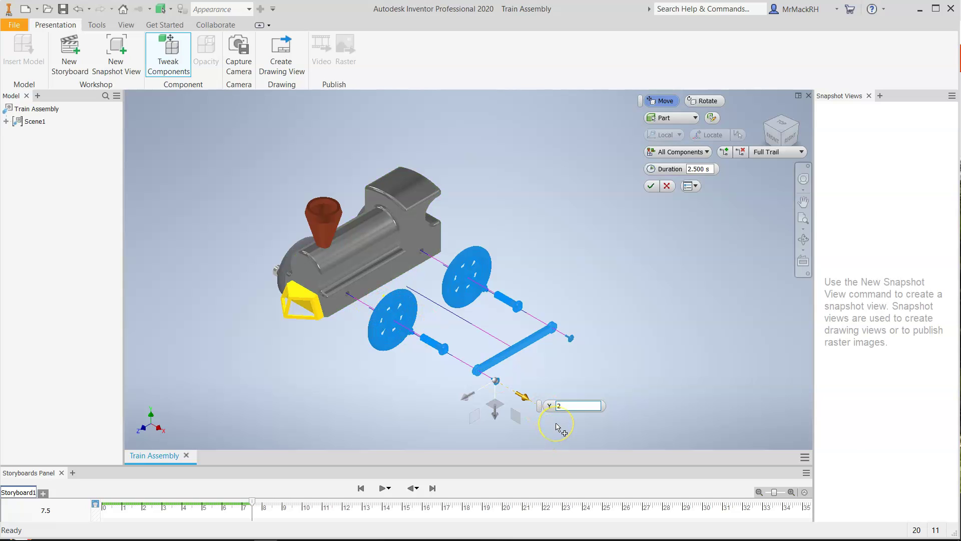
key("Return")
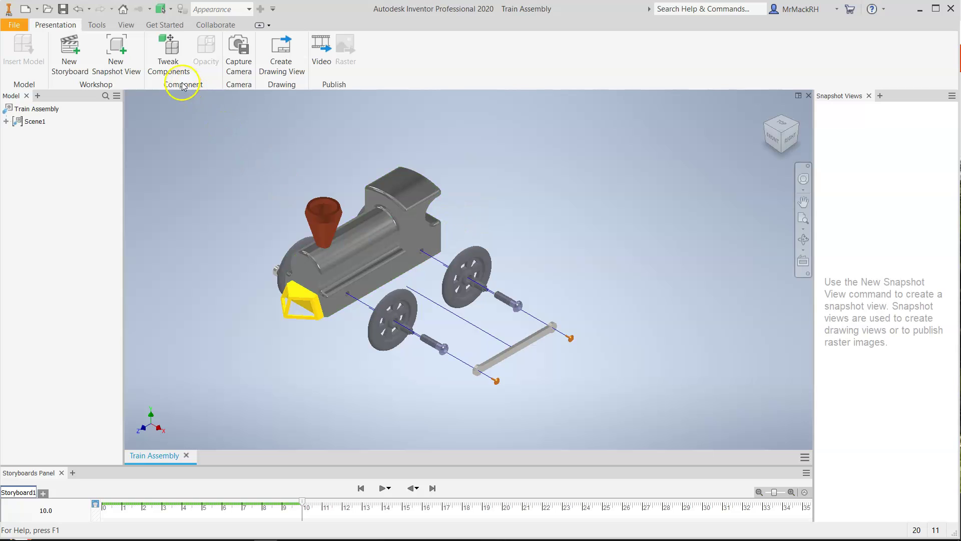
Tweak the yellow cowcatcher 2 in forward along Y, away from the front of the train body.
left_click(168, 52)
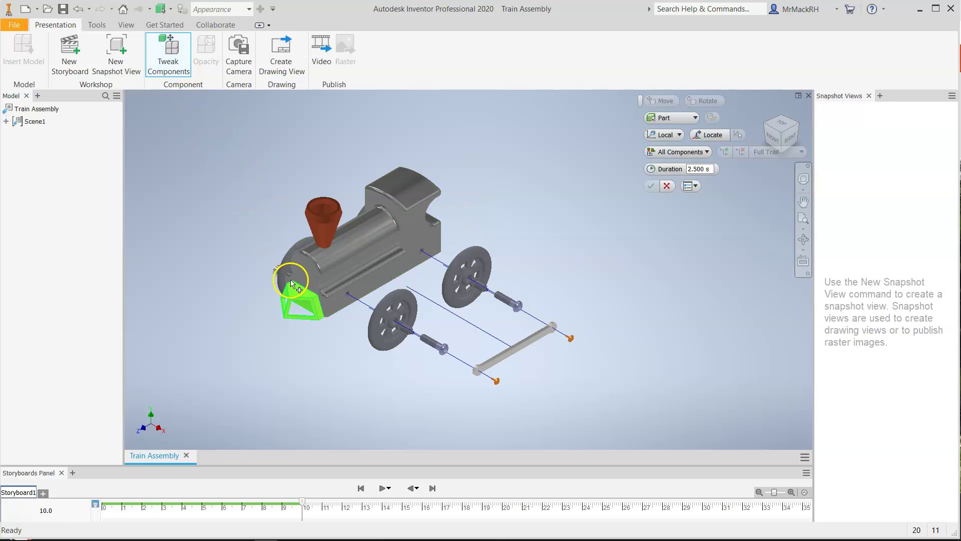
left_click(295, 298)
left_click(293, 316)
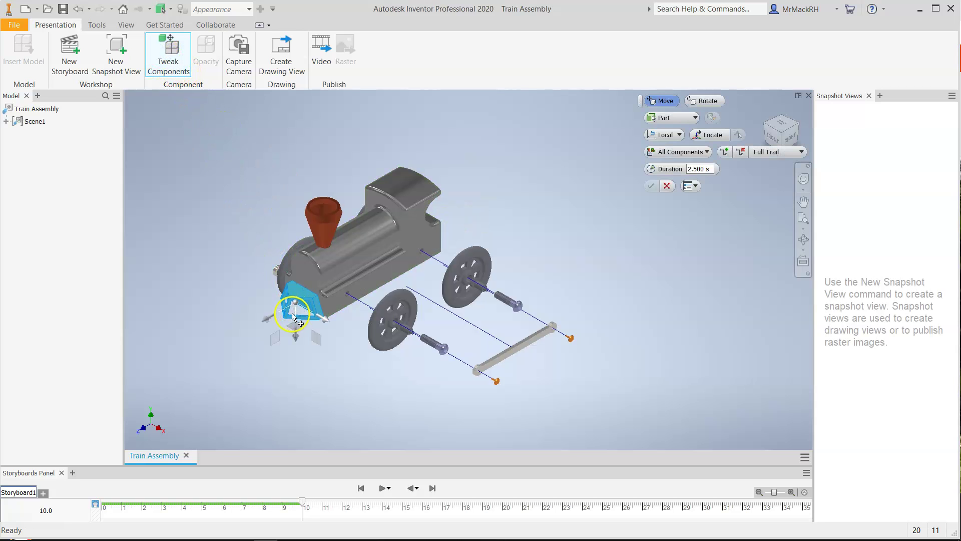
mouse_move(311, 337)
left_mouse_down()
mouse_move(296, 300)
mouse_move(292, 321)
mouse_move(302, 299)
mouse_move(315, 304)
mouse_move(217, 338)
left_mouse_up()
type("2")
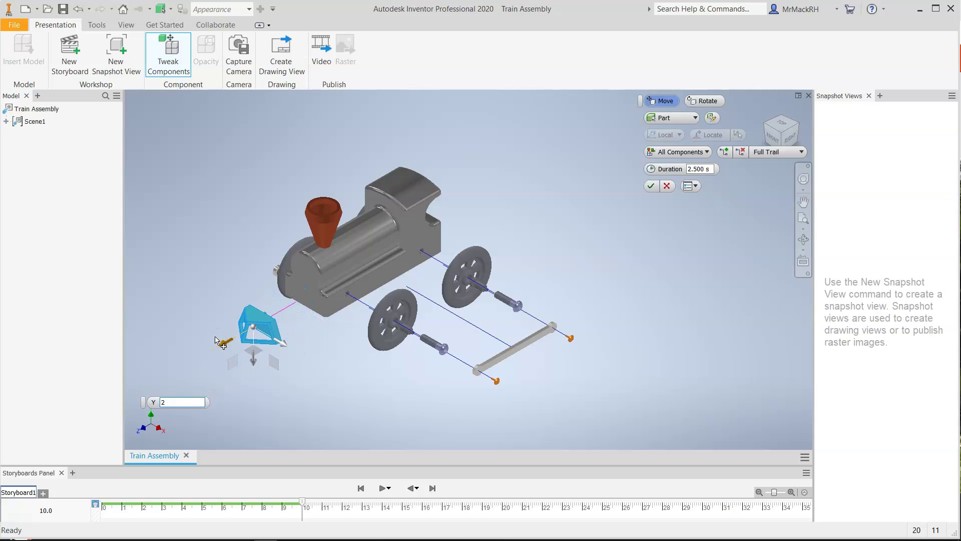
key("Return")
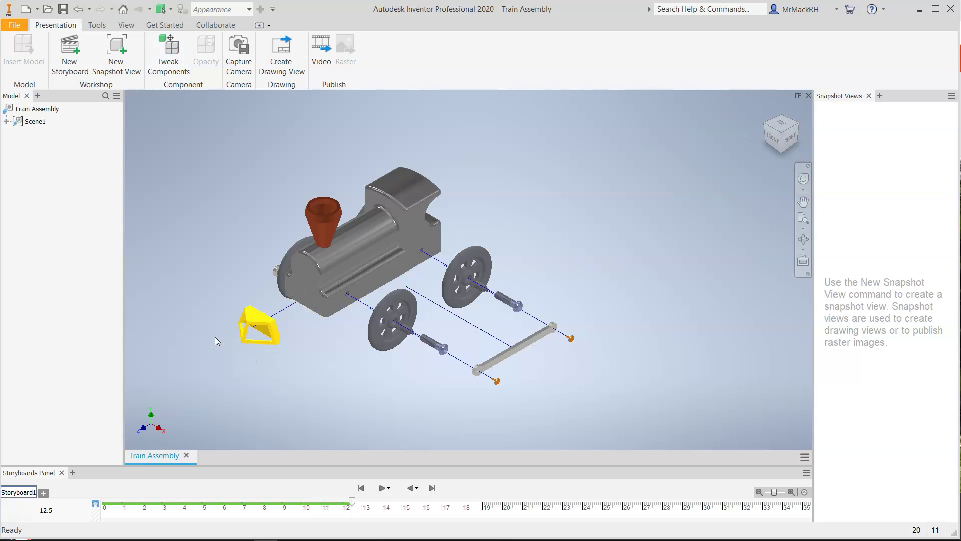
Tweak the red smokestack 2.3 in upward along Z, away from the top of the train body.
left_click(177, 53)
left_click(321, 223)
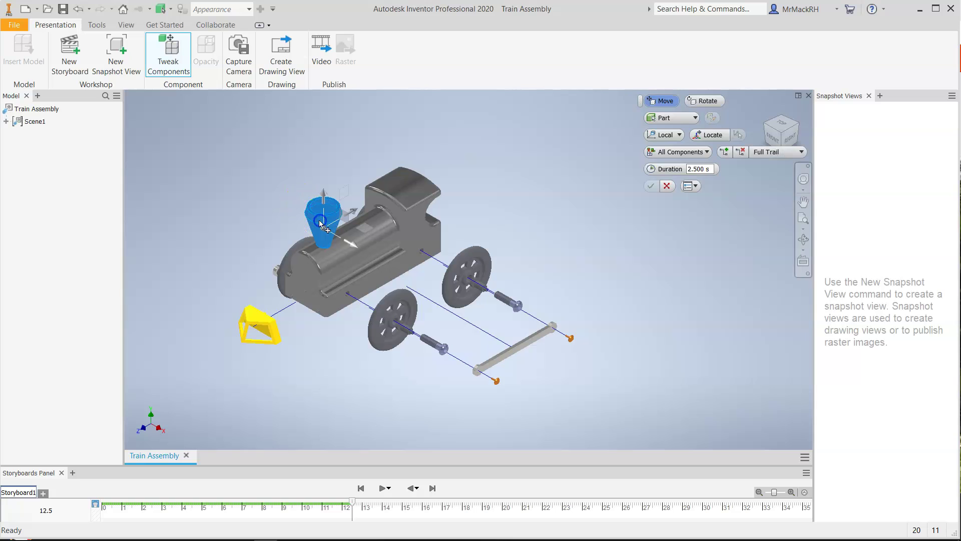
left_click_drag(324, 194, 330, 145)
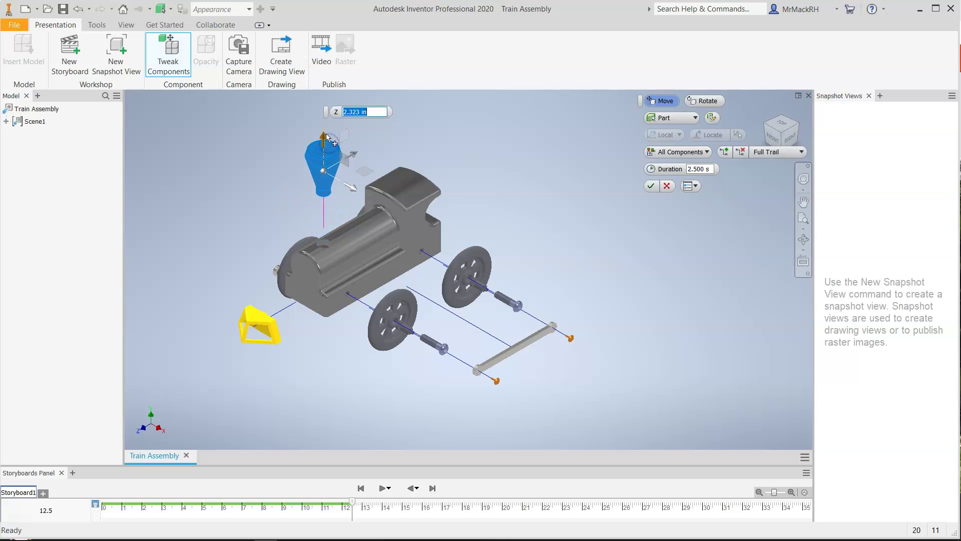
type("2")
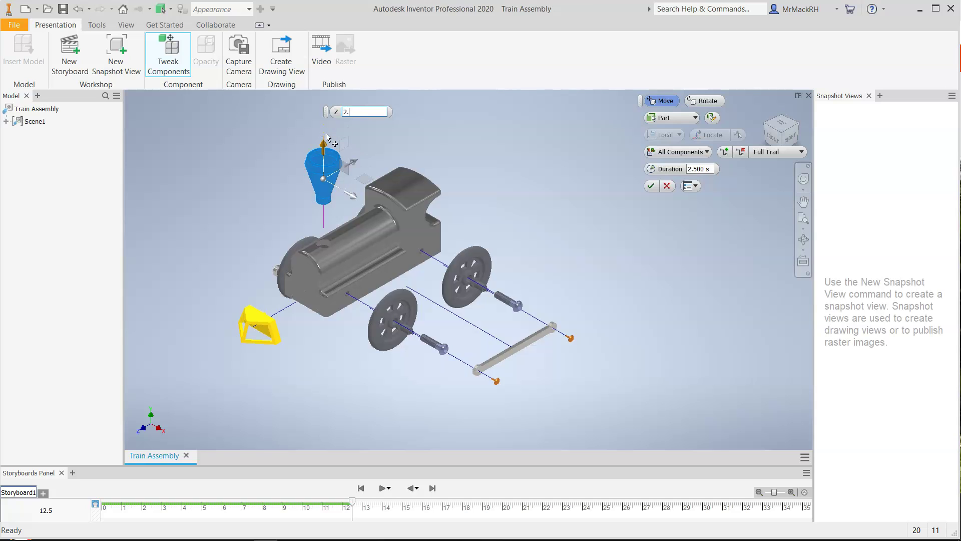
type(".3")
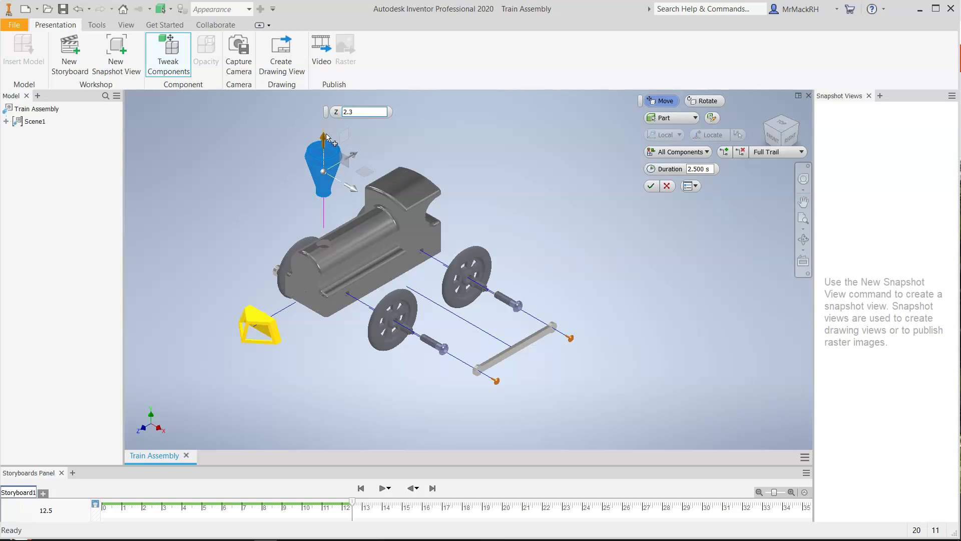
left_click(294, 120)
key("Escape")
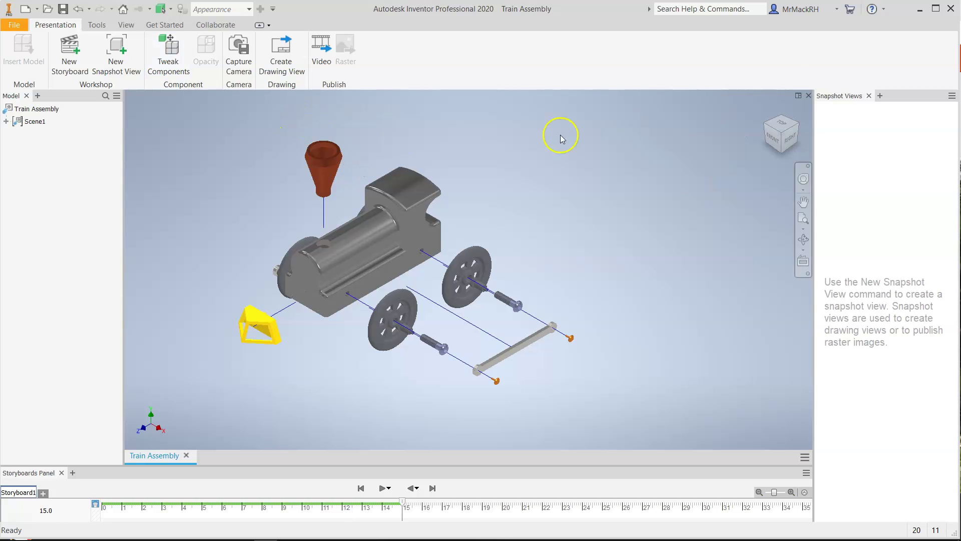
Tweak the rear peg about 1.339 in outward along Y from the back of the train body.
left_click(797, 125)
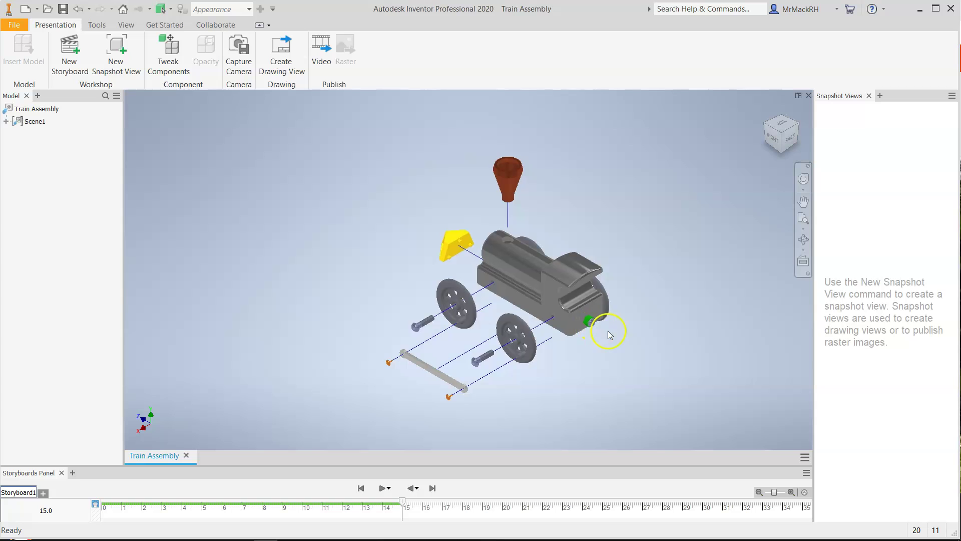
scroll(609, 335, "down", 5)
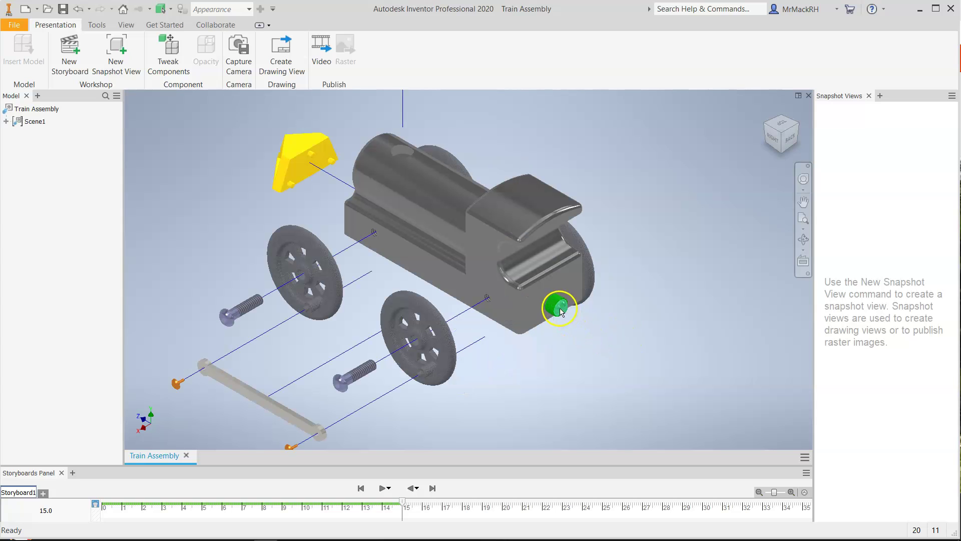
left_click(169, 35)
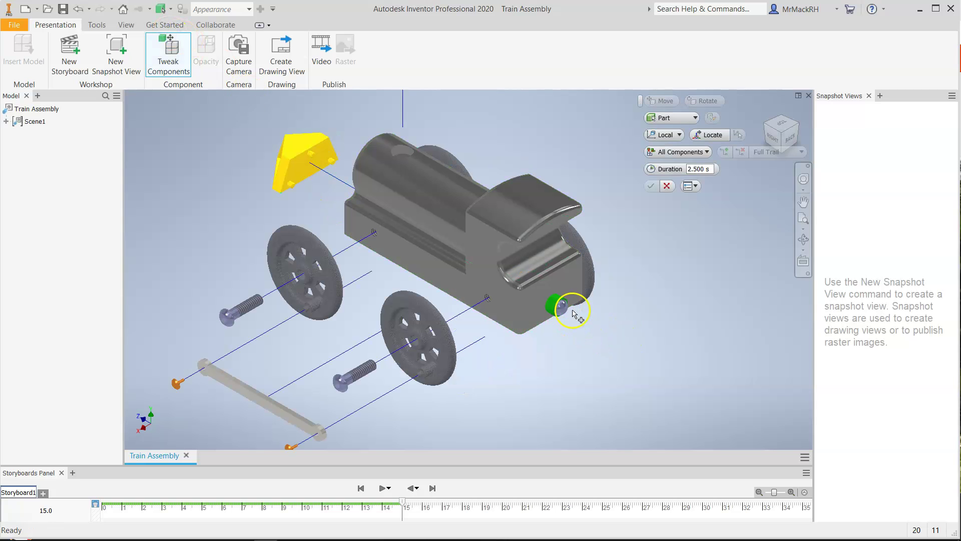
left_click(564, 309)
left_click(583, 323)
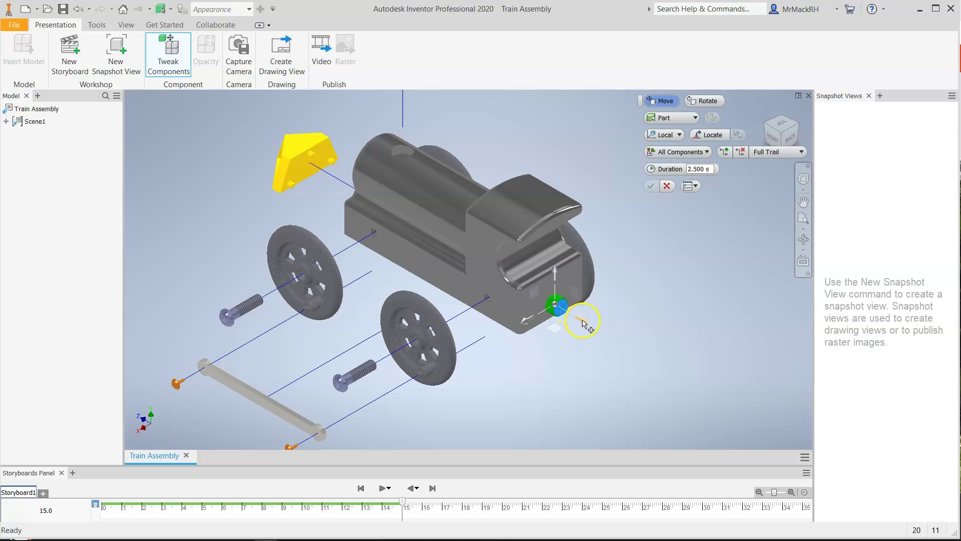
left_click_drag(585, 322, 579, 346)
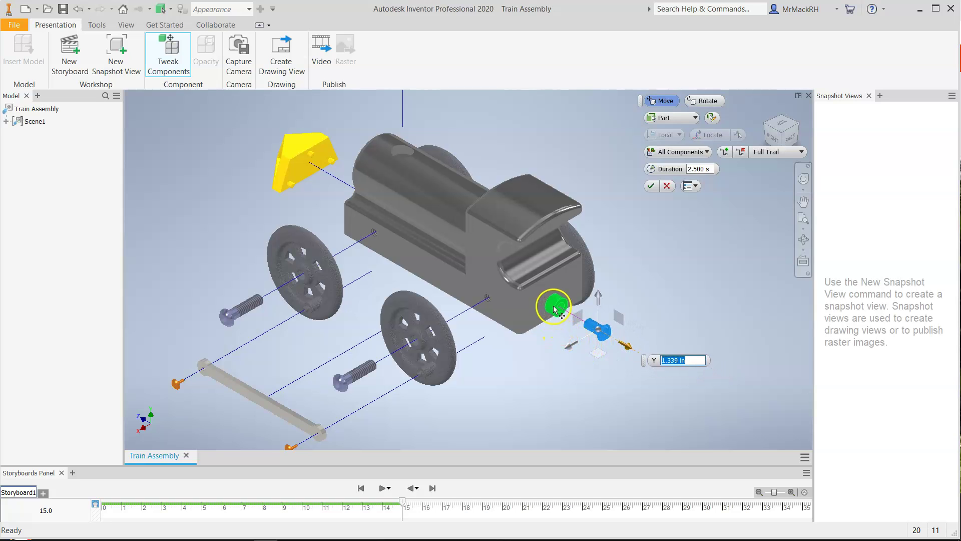
Add the green rear spacer to the tweak selection and move it with the peg 2 in further back along Y.
left_click(560, 323)
left_click_drag(626, 346, 675, 386)
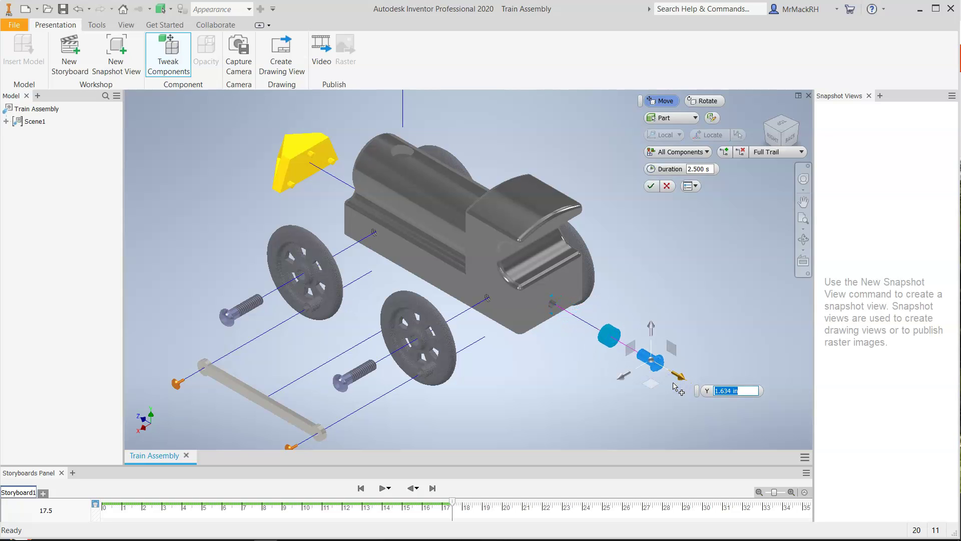
type("2")
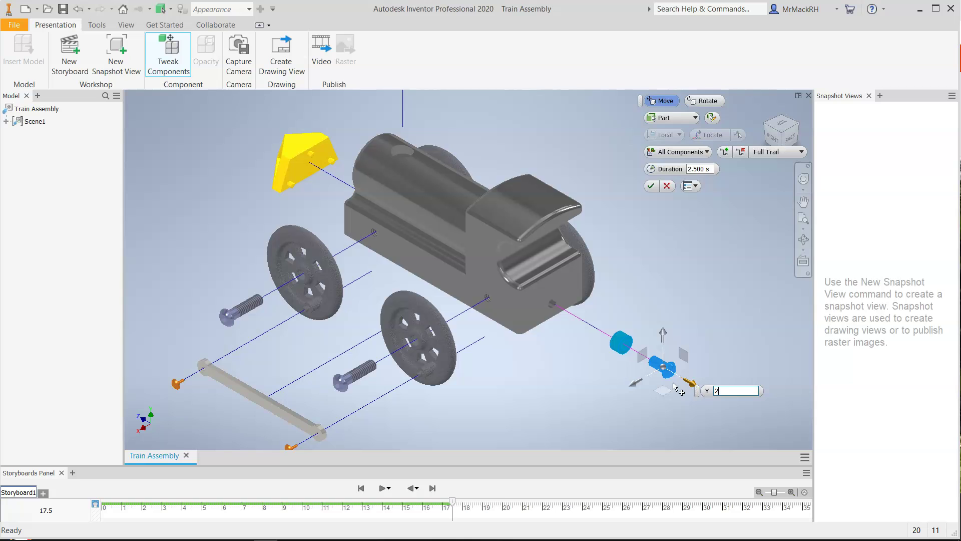
key("Return")
Tweak both orange end pins of the side rod on the train's left side, moving them together about 1.024 in outward along Y.
scroll(536, 289, "down", 5)
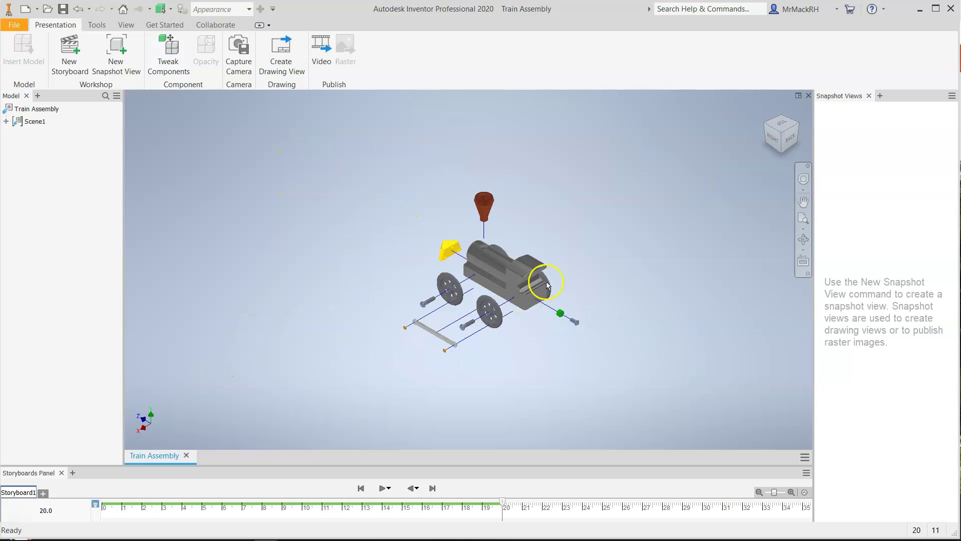
left_click(452, 250)
left_click(797, 123)
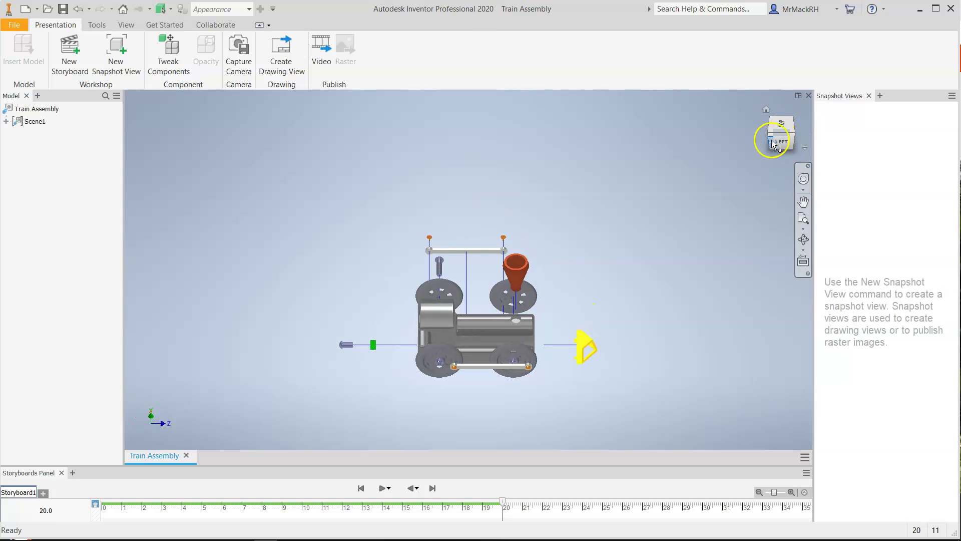
left_click(771, 134)
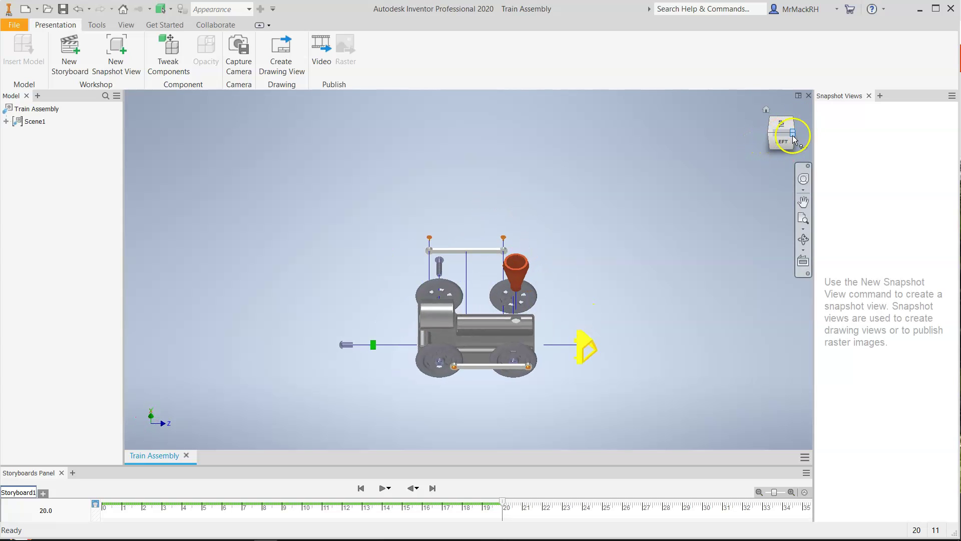
scroll(596, 265, "up", 3)
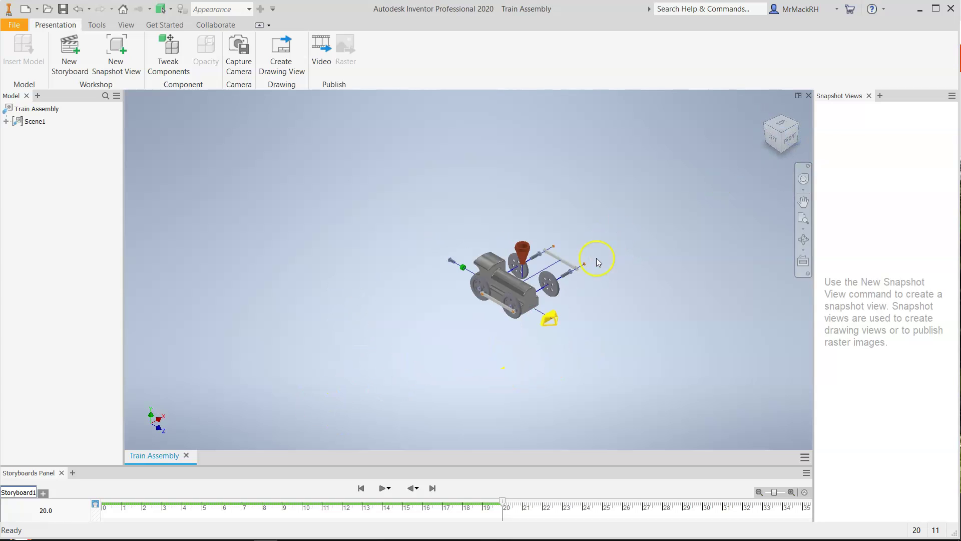
scroll(466, 333, "down", 3)
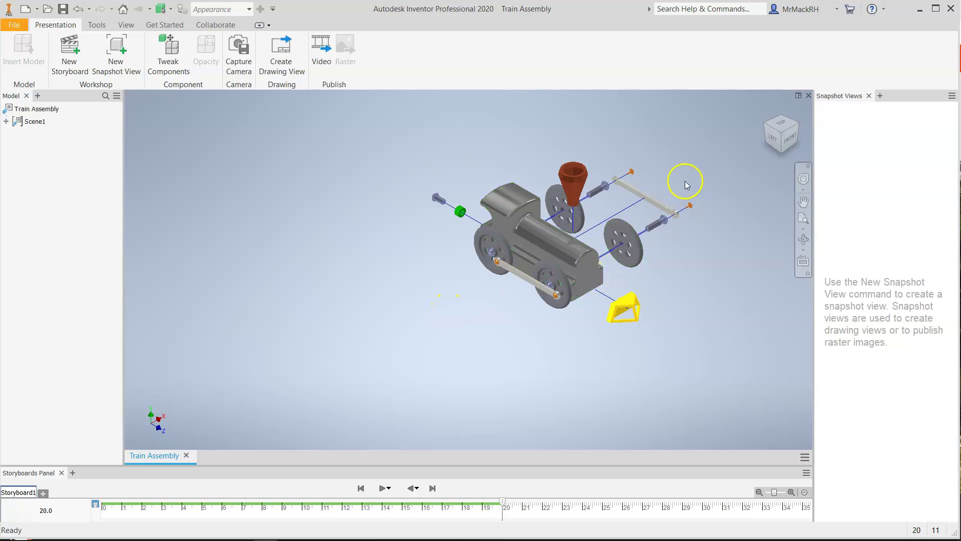
left_click(168, 58)
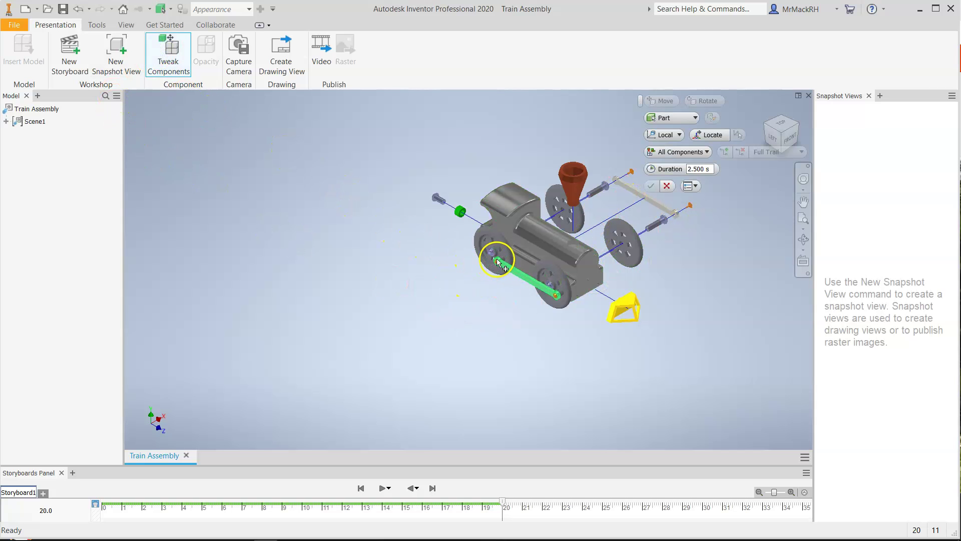
scroll(495, 265, "up", 10)
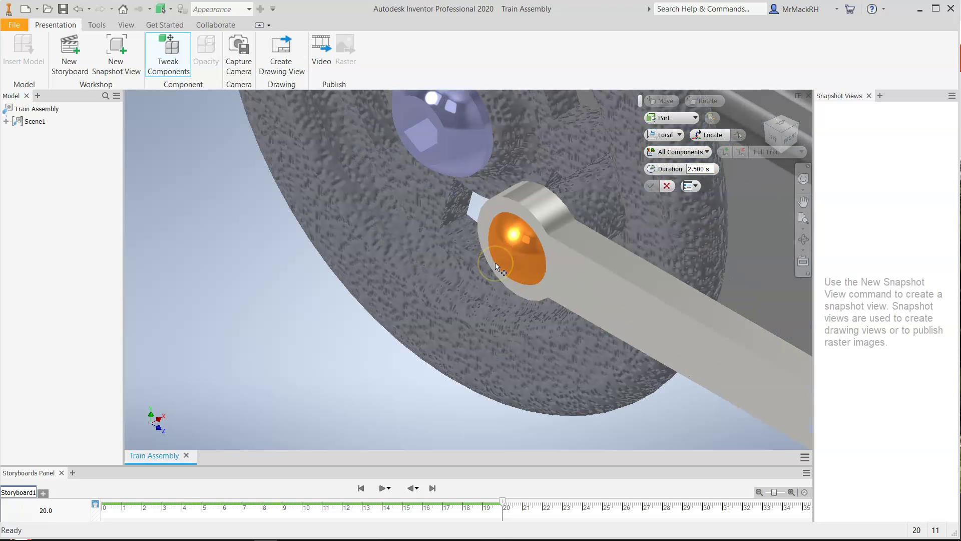
left_click(508, 255)
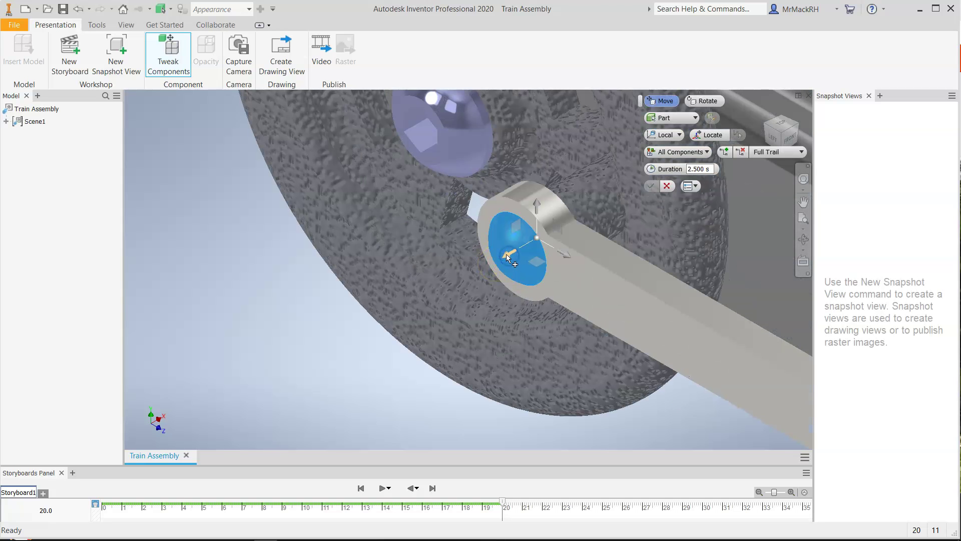
scroll(506, 253, "down", 10)
scroll(601, 306, "up", 10)
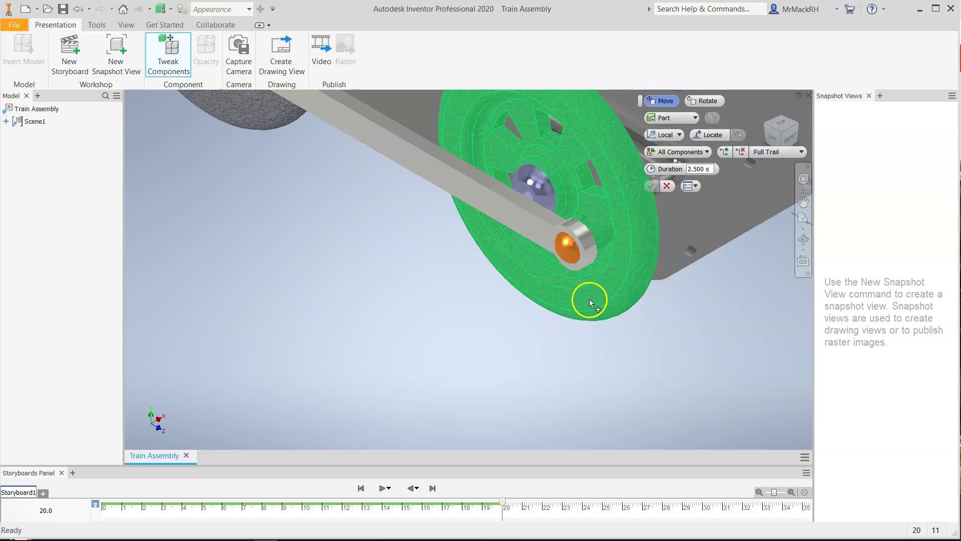
left_click(562, 254)
scroll(375, 269, "down", 10)
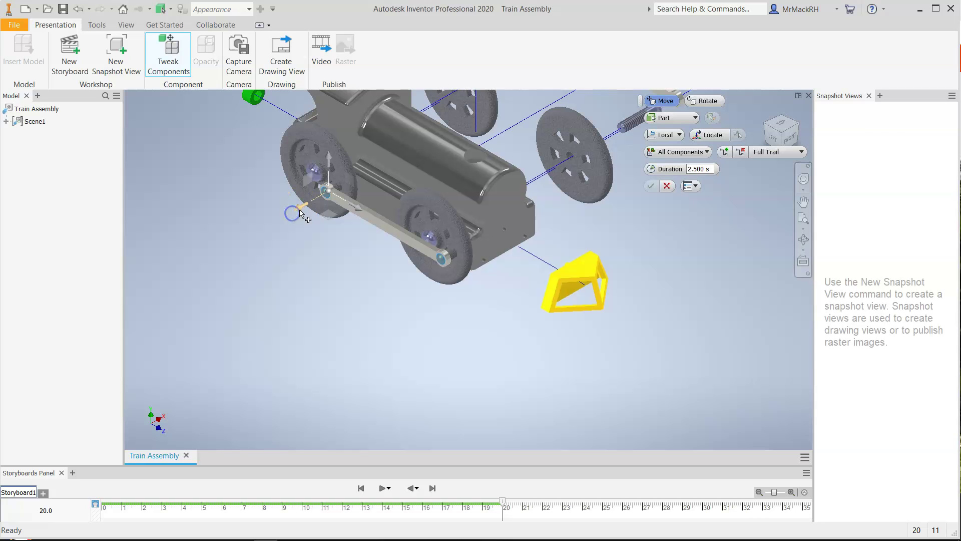
left_click_drag(304, 223, 279, 216)
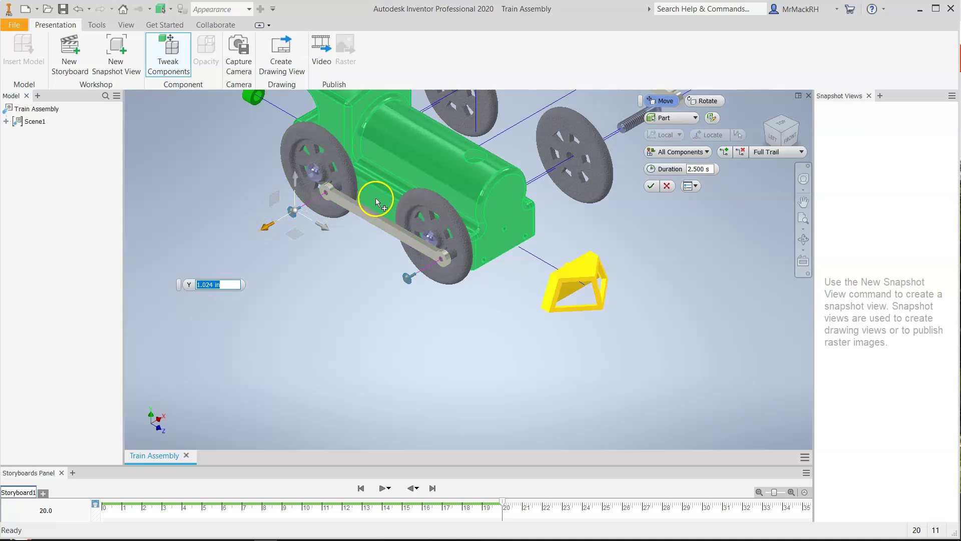
Move the left side rod and its pins about 1.358 in outward, and the rod, pins and both left axle pegs about 2.441 in further.
left_click(367, 214)
left_click_drag(262, 221, 220, 254)
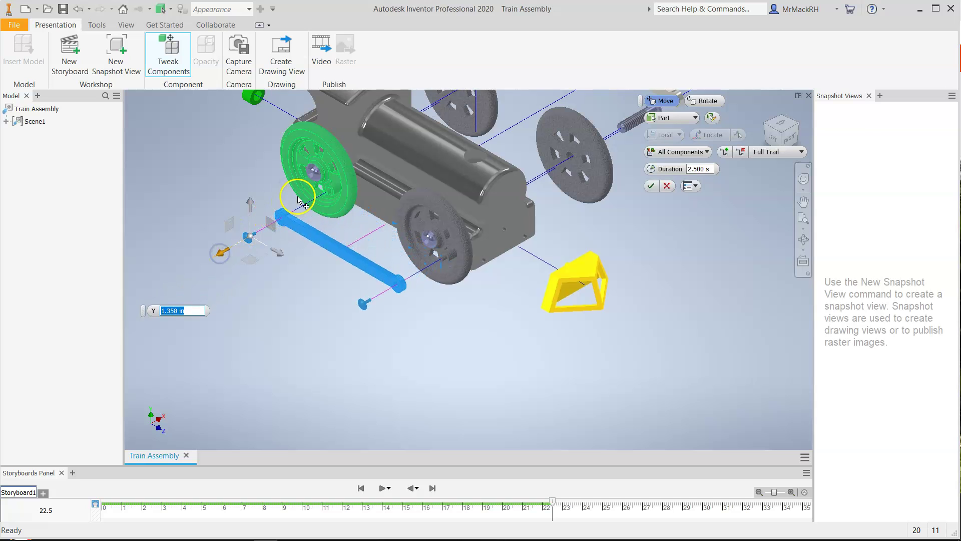
left_click(314, 170)
left_click(426, 243)
left_click_drag(222, 253, 138, 292)
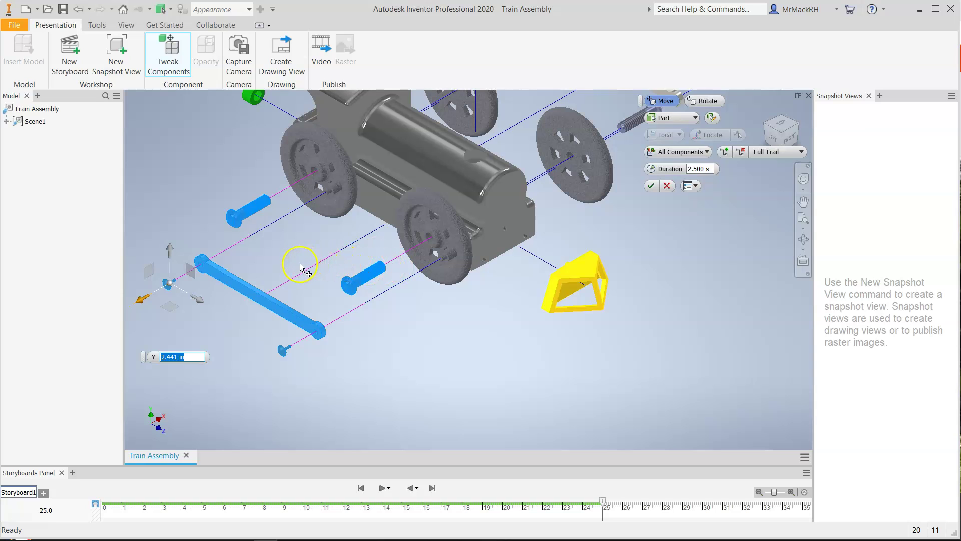
Add the two left wheels to the tweak selection and move all selected parts 2.25 in outward from the train body.
left_click(331, 156, "ctrl")
left_click(425, 223, "ctrl")
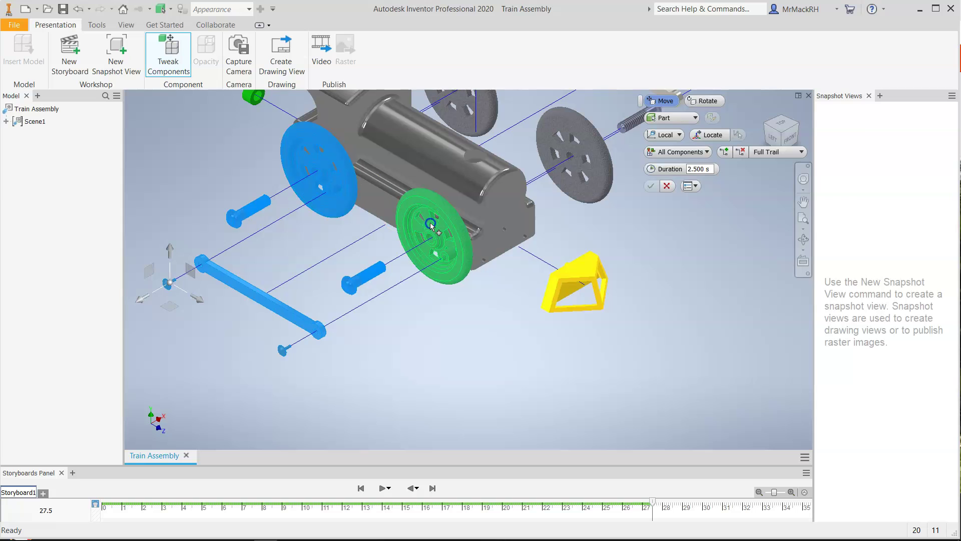
scroll(358, 256, "down", 5)
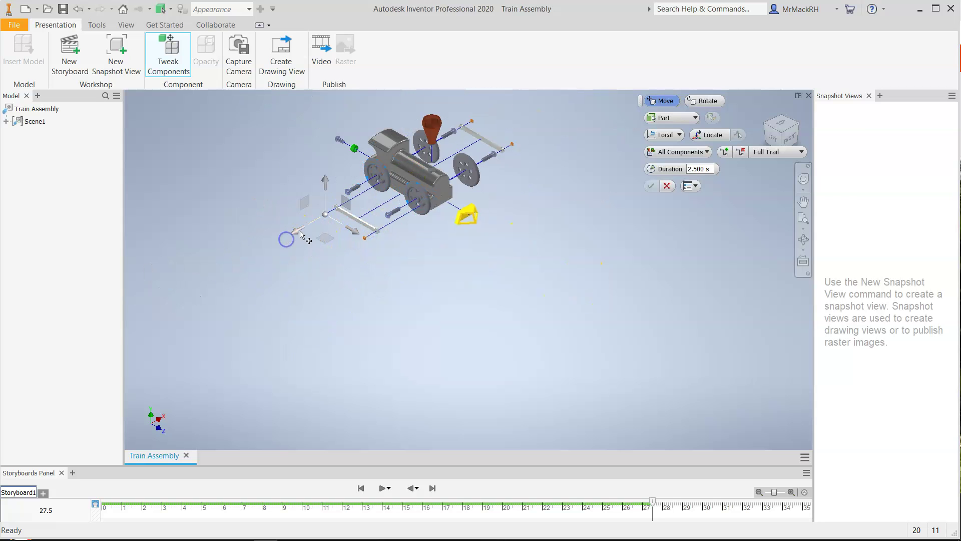
left_click_drag(295, 231, 271, 248)
left_click(473, 273)
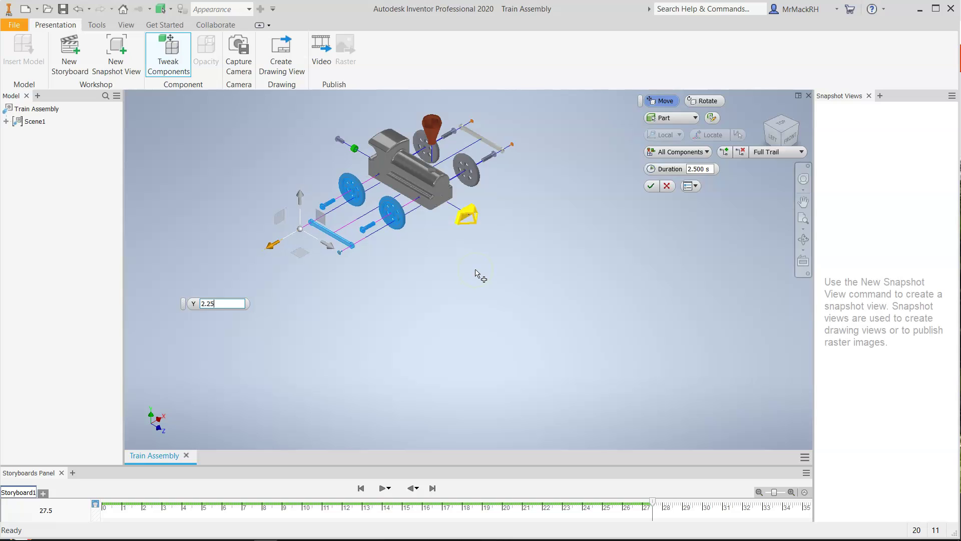
left_click(475, 271)
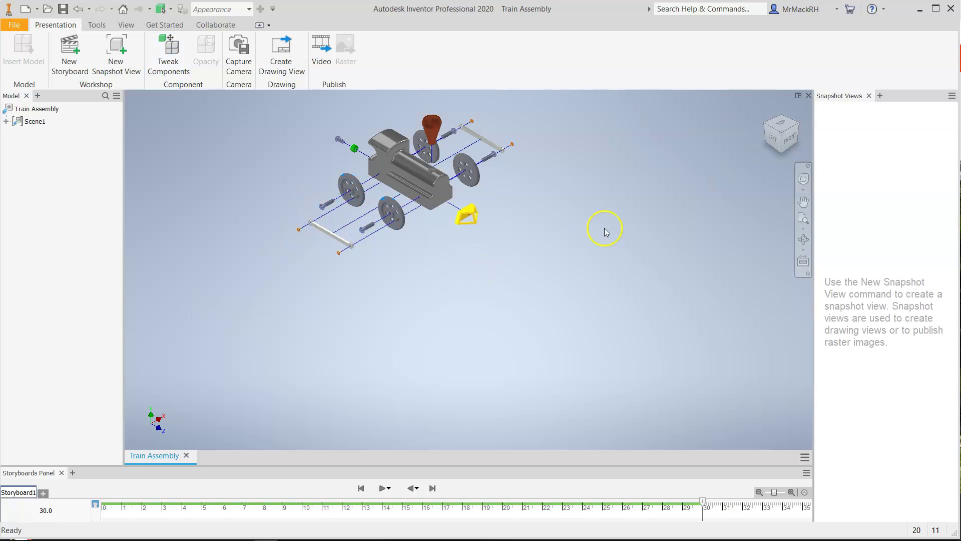
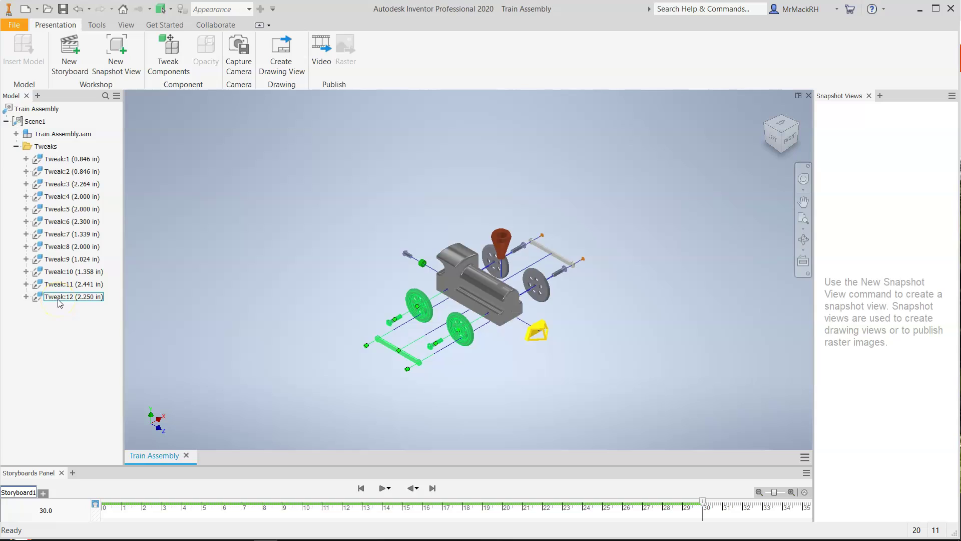
Set the distance of the left wheel group's last tweak, Tweak:12, to 2.75 in and check the exploded view from both sides.
double_click(85, 298)
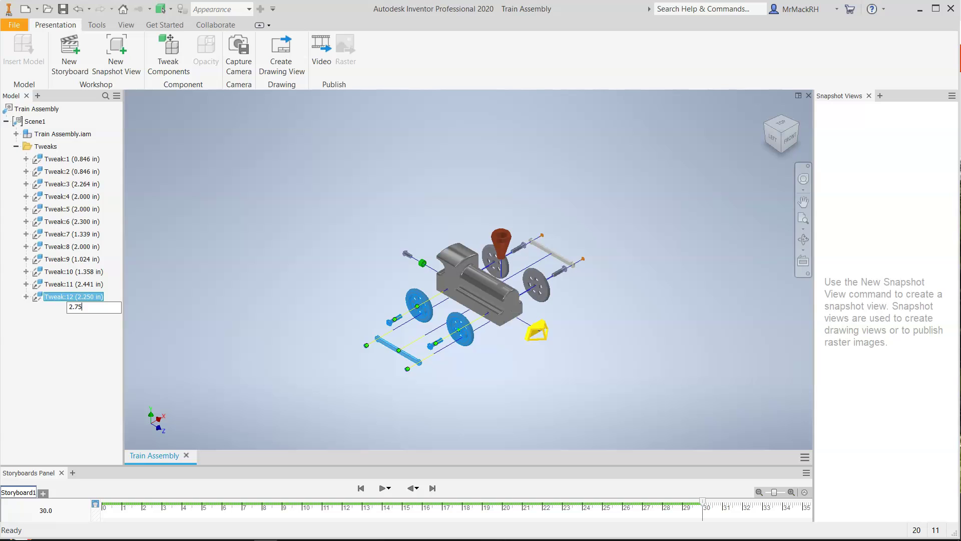
type("2.75")
key("Return")
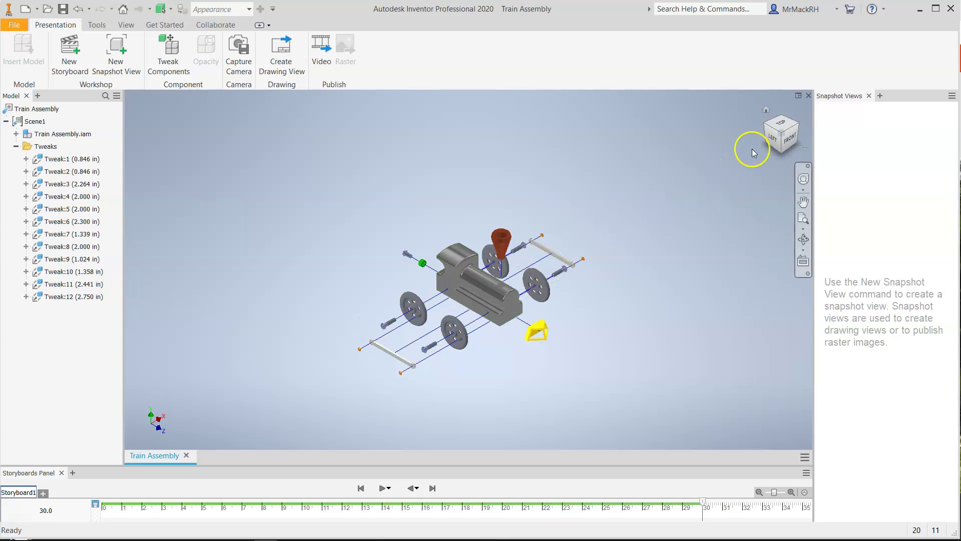
left_click(798, 124)
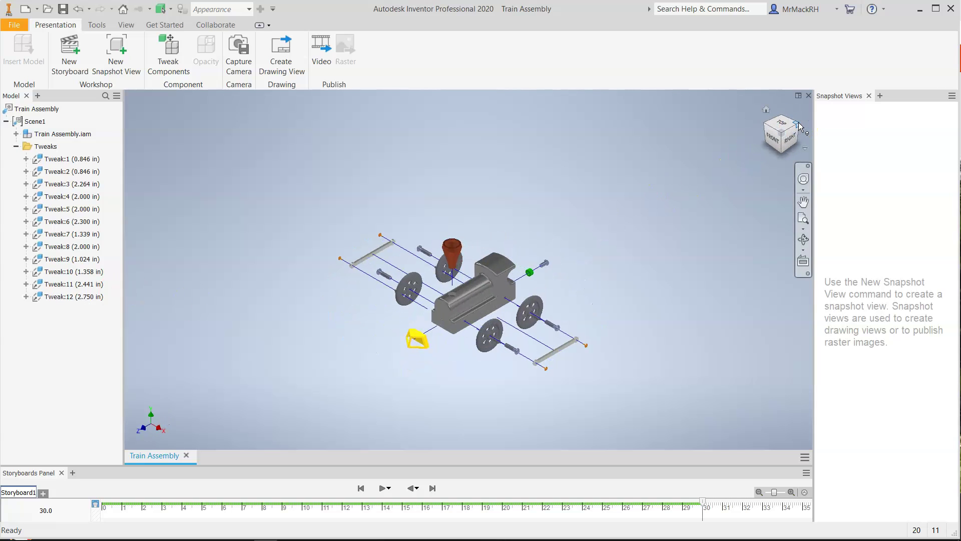
left_click(765, 125)
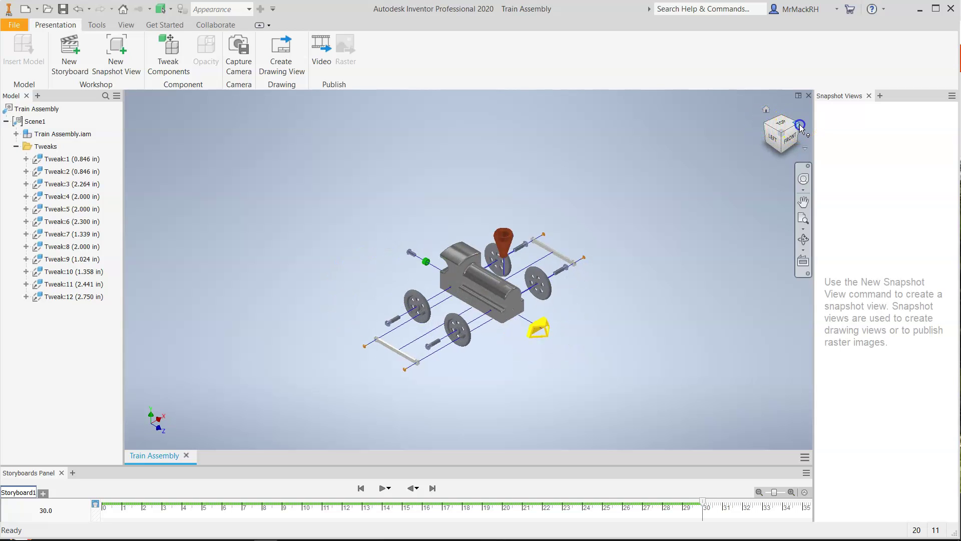
left_click(800, 126)
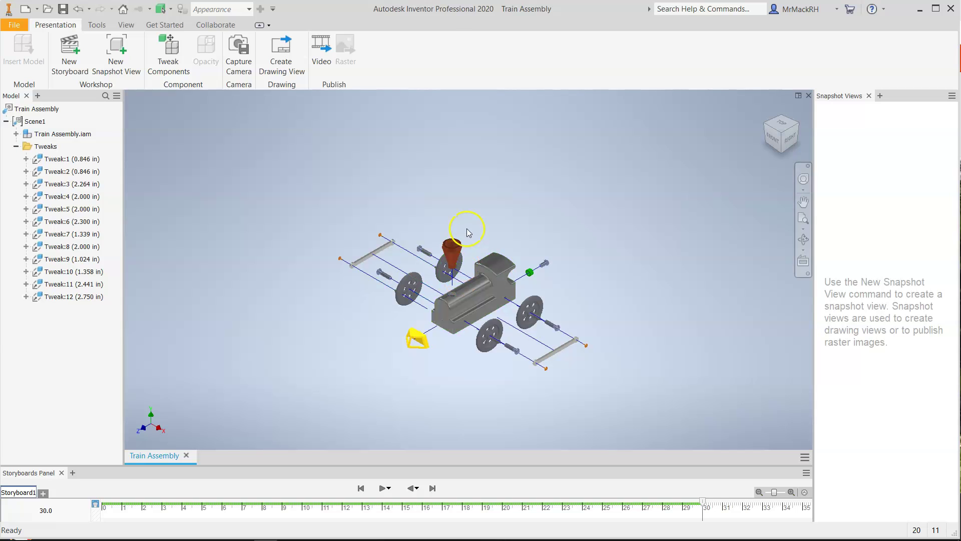
Set the distance of the smokestack's upward tweak, Tweak:6, to 3 in.
double_click(86, 225)
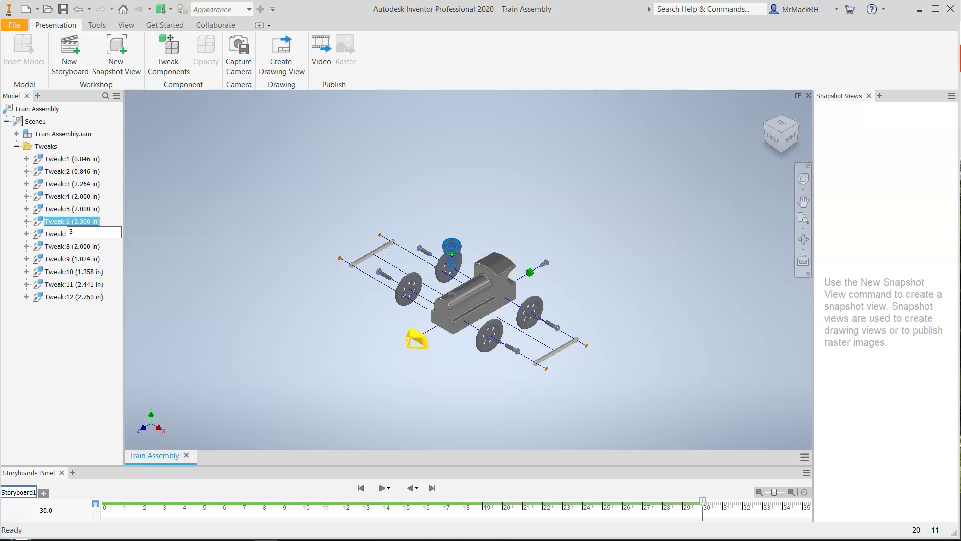
type("3")
key("Return")
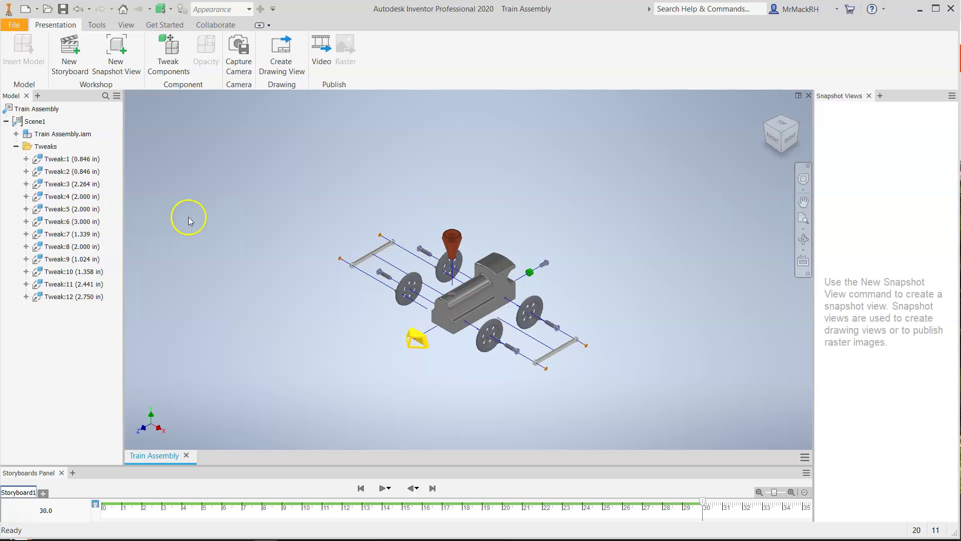
Set the distance of the left wheel group's tweak, Tweak:12, to 3 in and check the explosion from the other side.
double_click(83, 297)
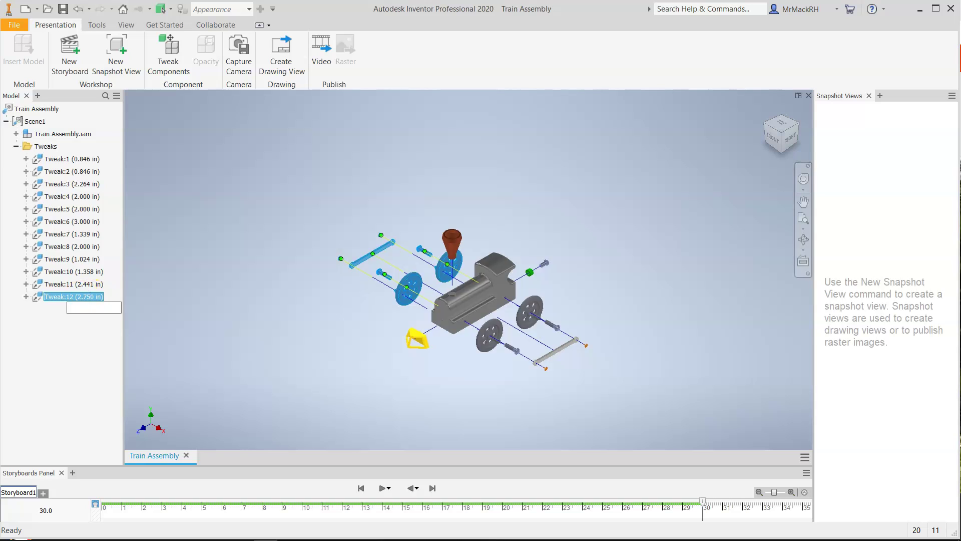
type("3")
key("Return")
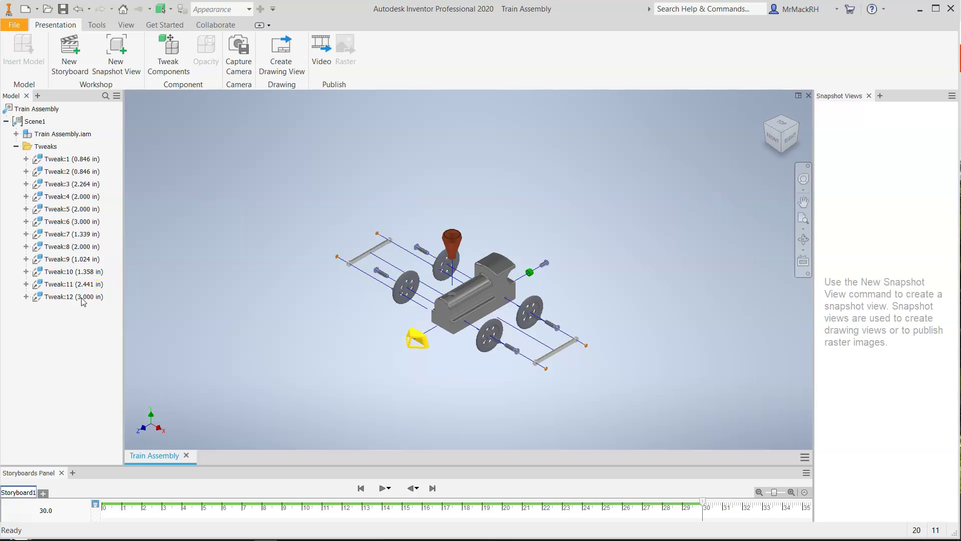
left_click(765, 129)
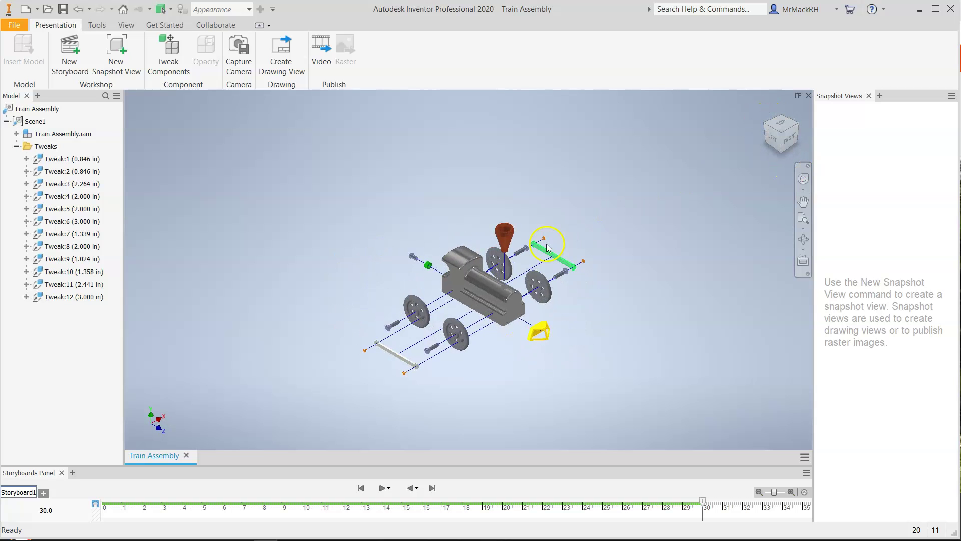
left_click(798, 123)
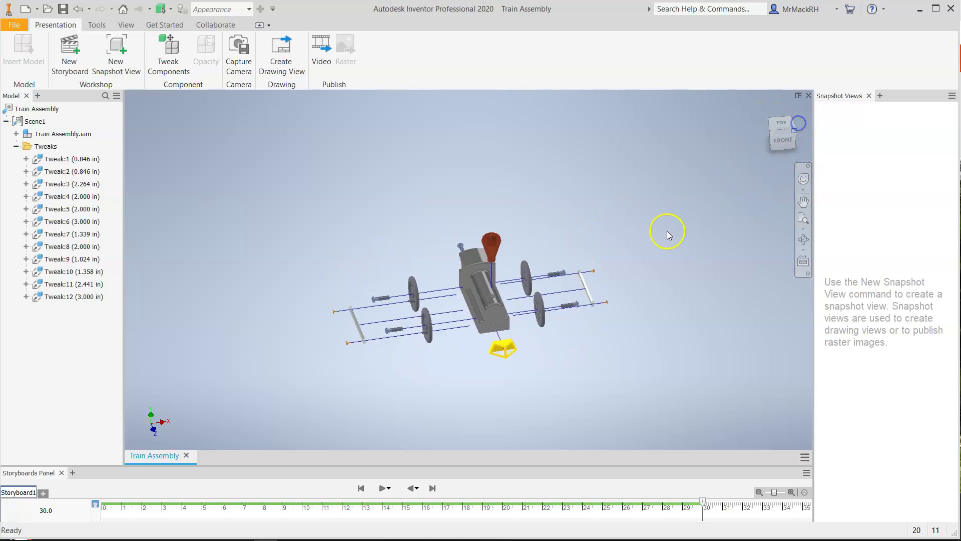
Set the distance of the smokestack's tweak, Tweak:6, to 4 in and check its clearance from the surrounding parts.
left_click(457, 255)
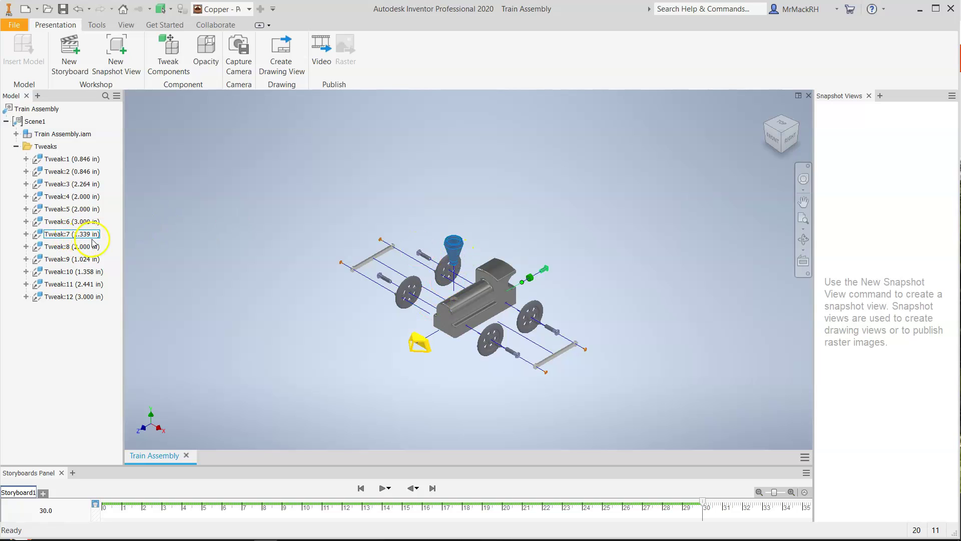
double_click(87, 221)
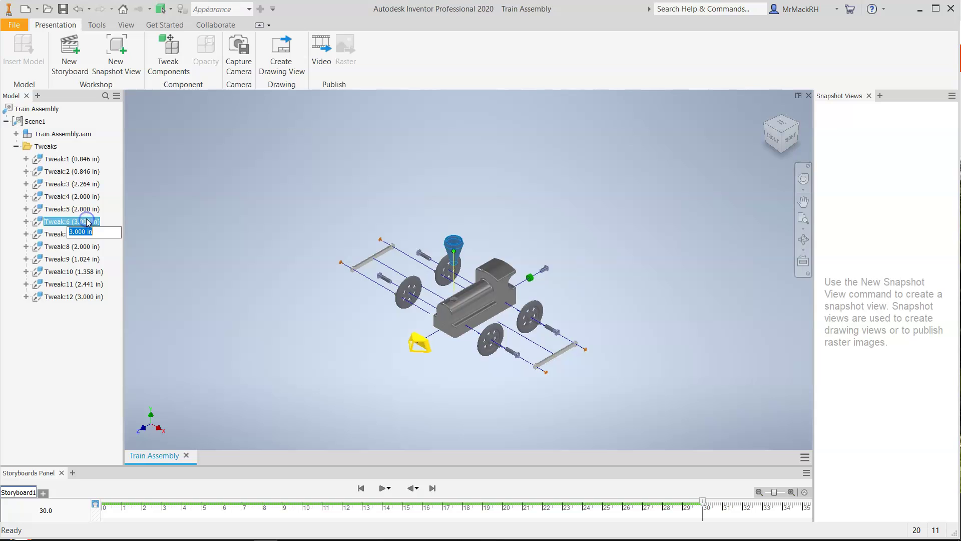
key("Return")
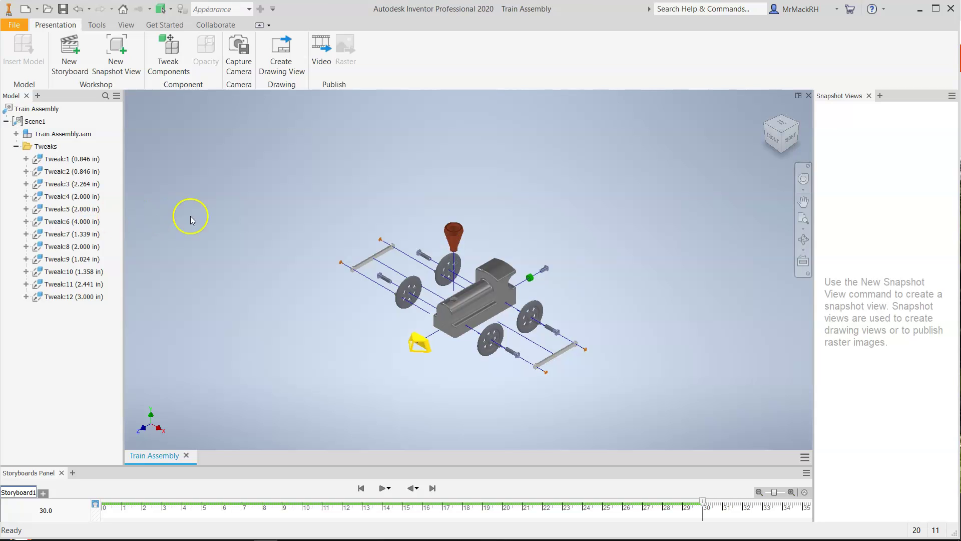
scroll(436, 268, "up", 5)
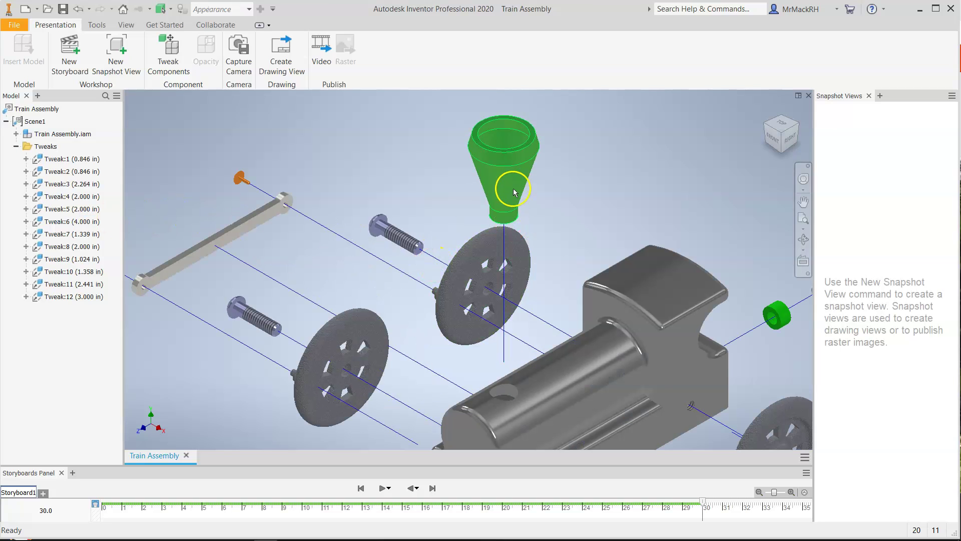
scroll(383, 290, "down", 4)
scroll(383, 290, "down", 3)
scroll(378, 338, "down", 2)
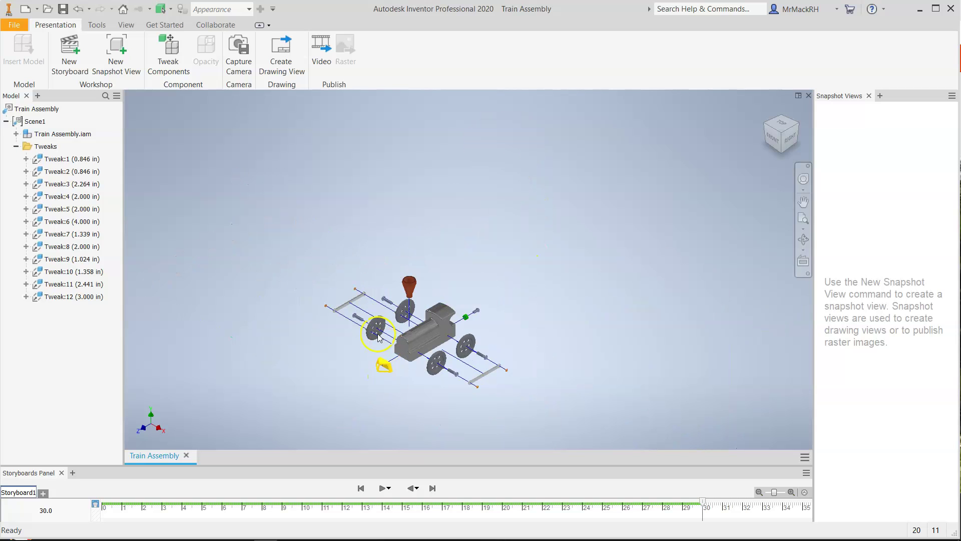
scroll(425, 420, "up", 3)
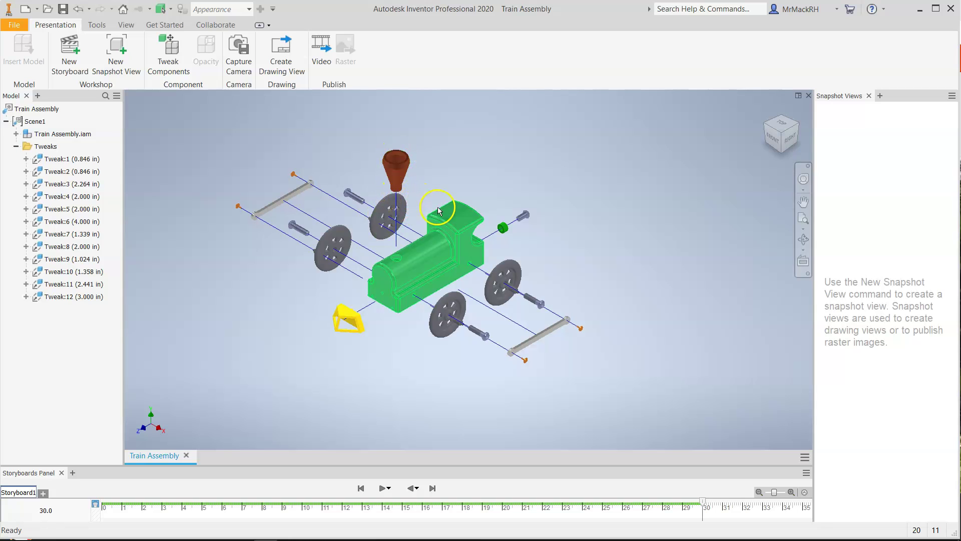
scroll(437, 209, "down", 3)
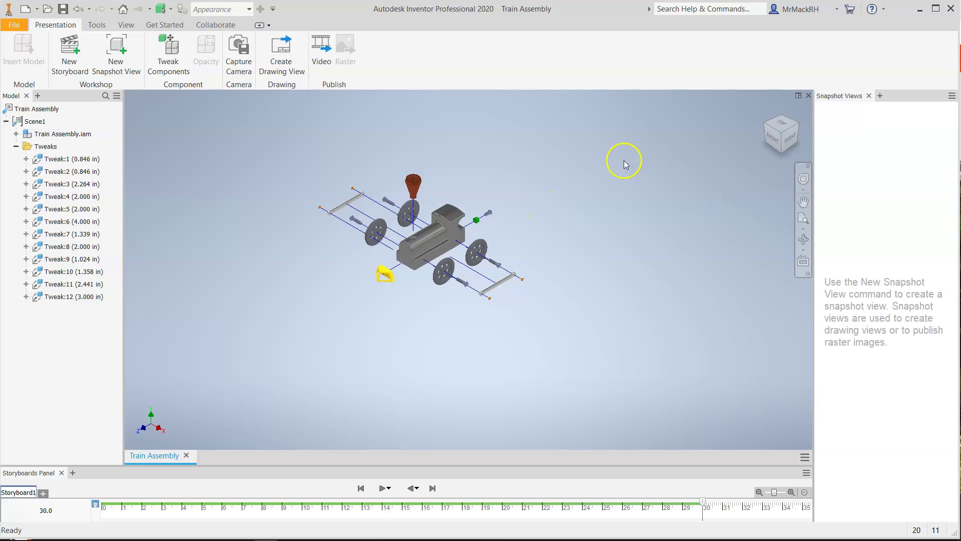
Create a snapshot view of the fully exploded train from the top-front-left isometric orientation.
left_click(762, 127)
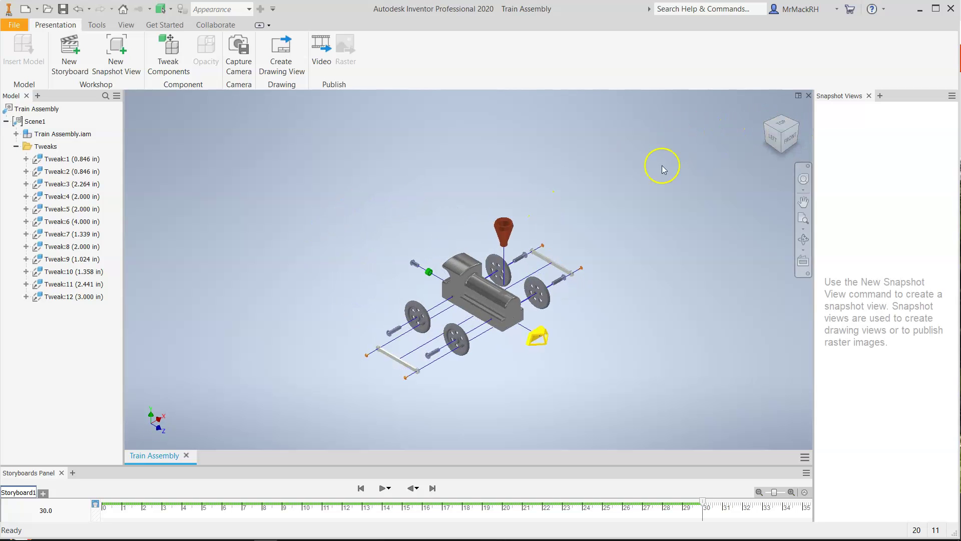
scroll(253, 239, "down", 2)
scroll(333, 268, "up", 3)
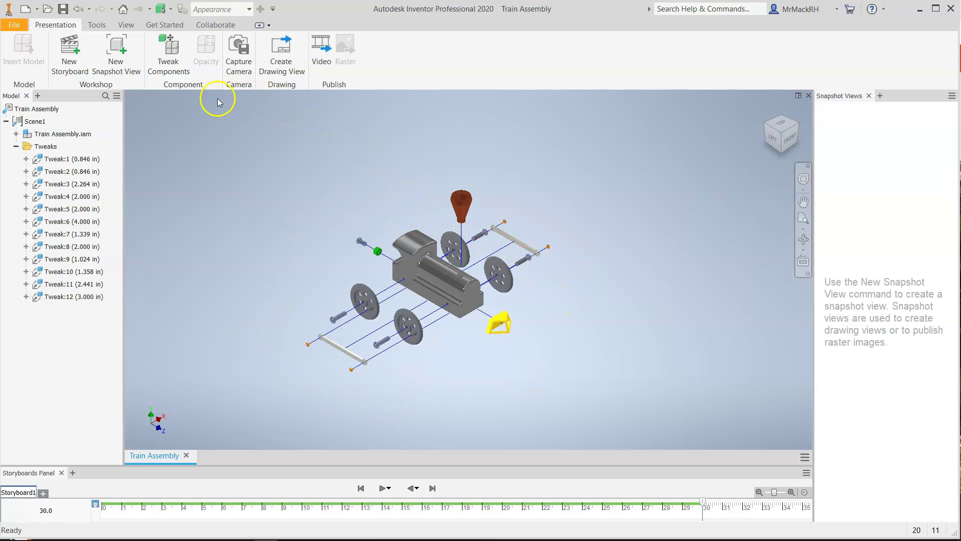
scroll(451, 322, "up", 1)
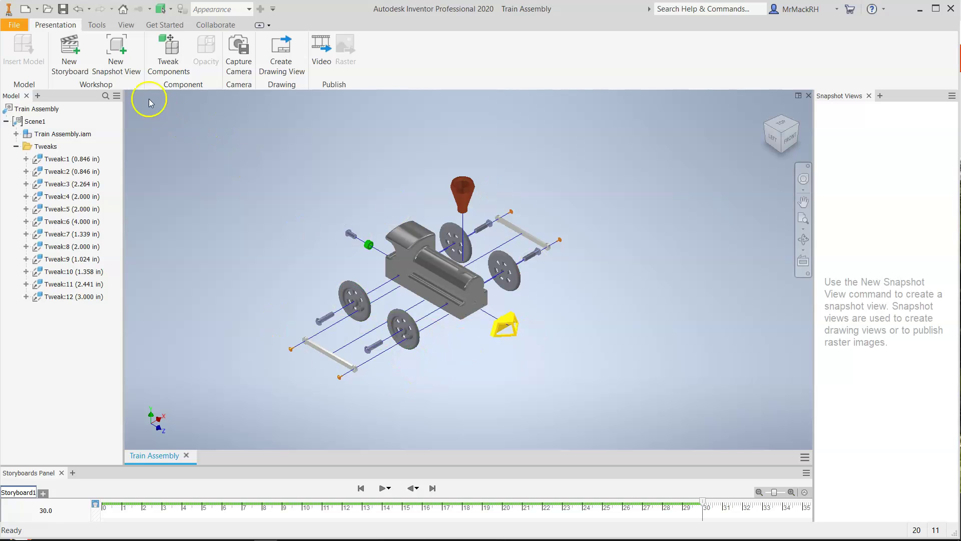
left_click(122, 49)
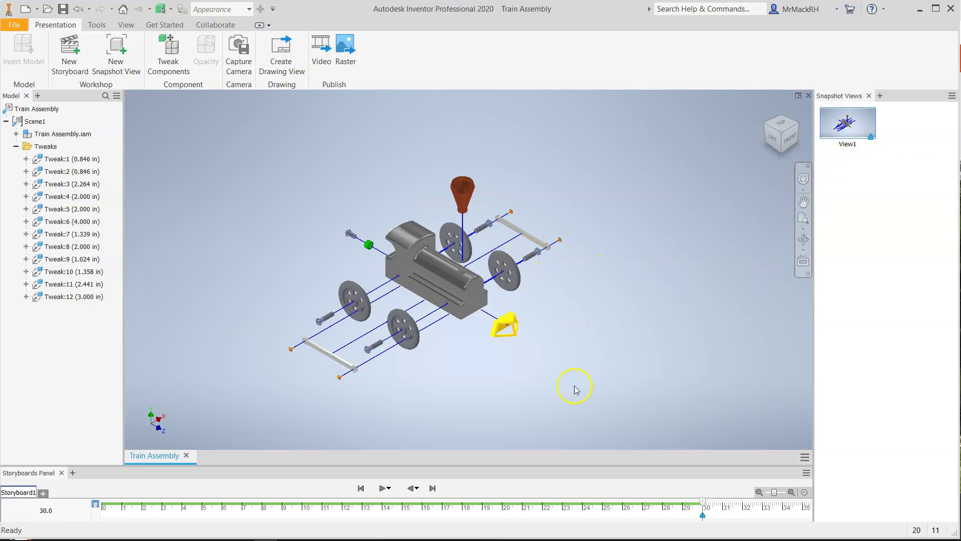
Play the storyboard animation forward and in reverse from the top-front-right isometric orientation to review the train's explosion sequence.
mouse_move(781, 133)
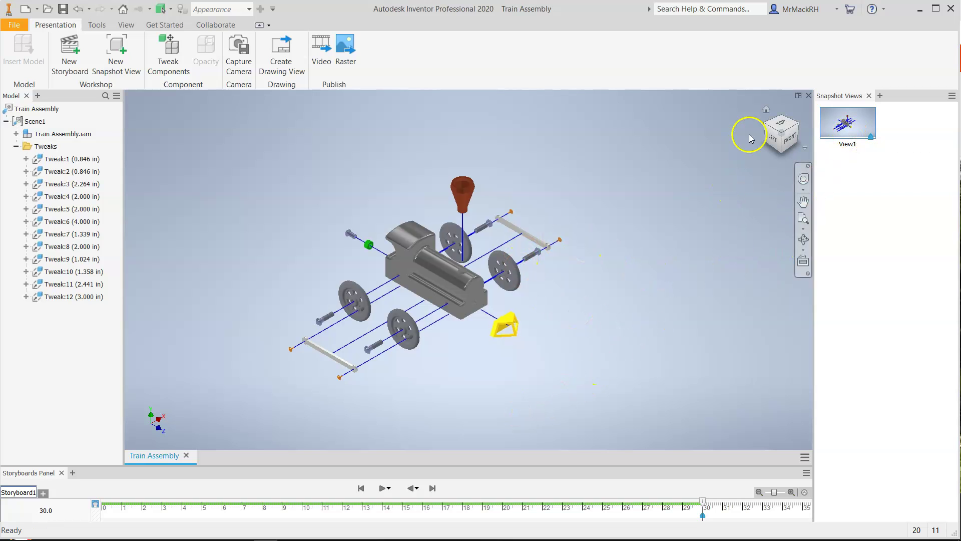
left_click(799, 125)
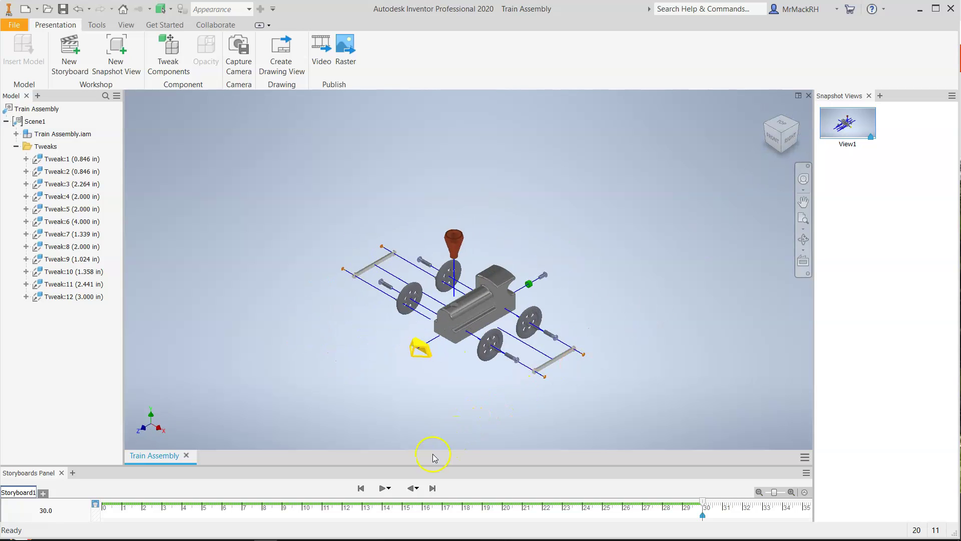
left_click(382, 488)
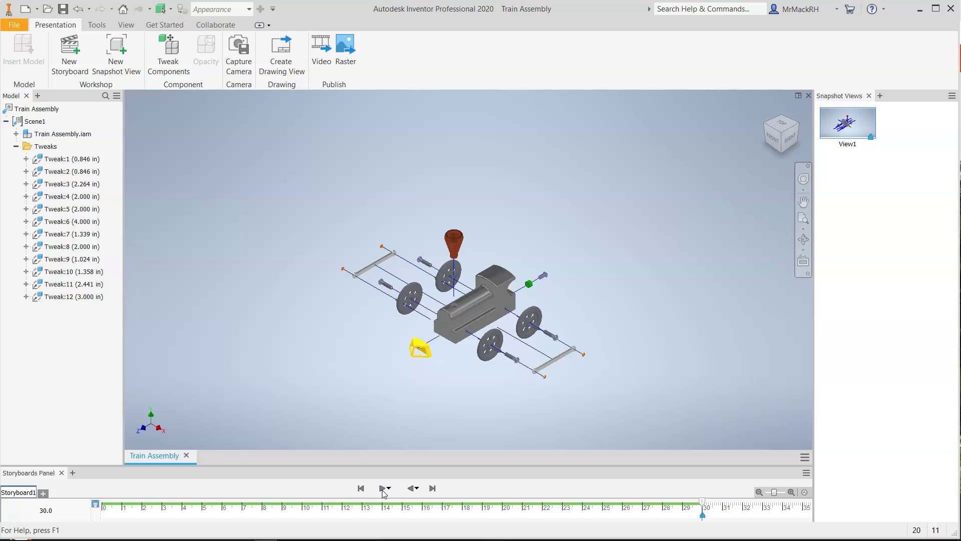
left_click(411, 489)
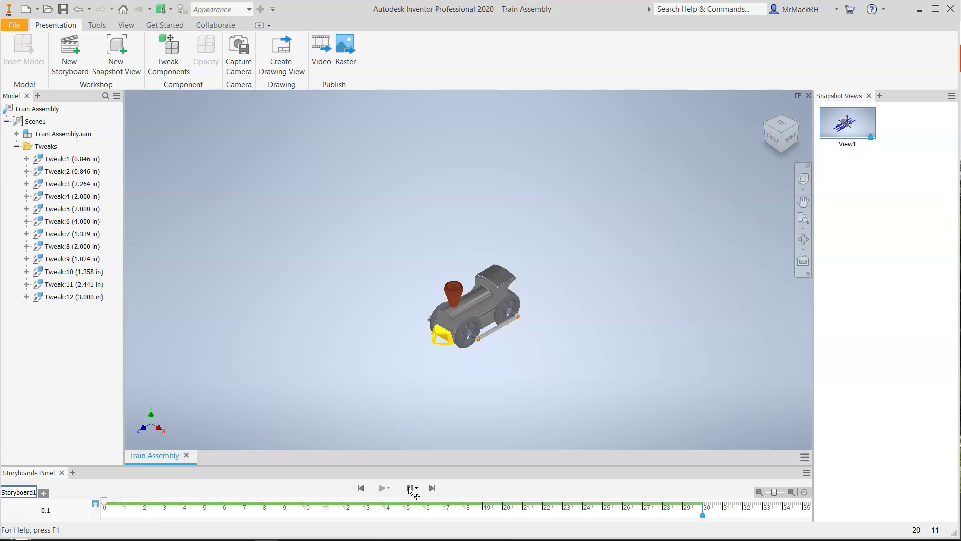
left_click(477, 379)
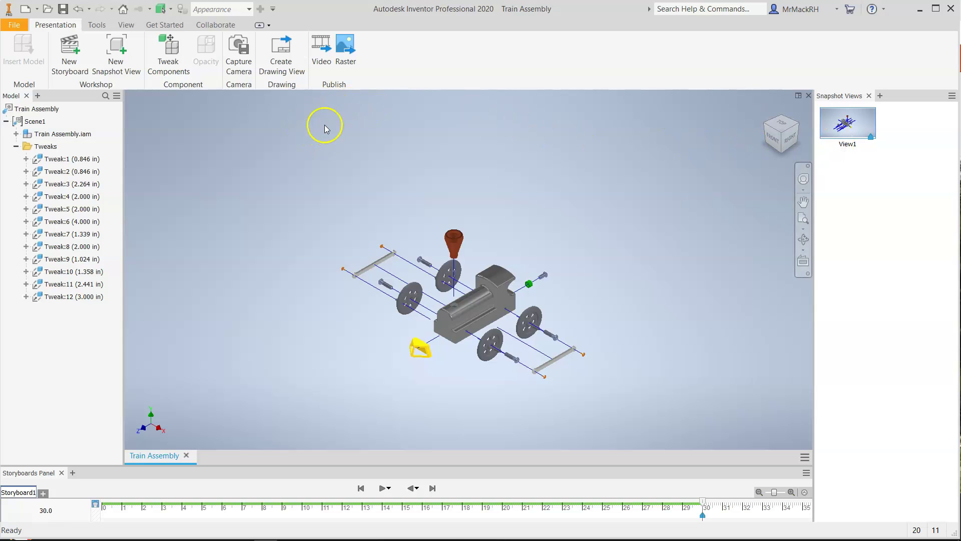
Save the presentation as Train Explosion in the IED 2020 Toy Train folder and close it.
left_click(63, 9)
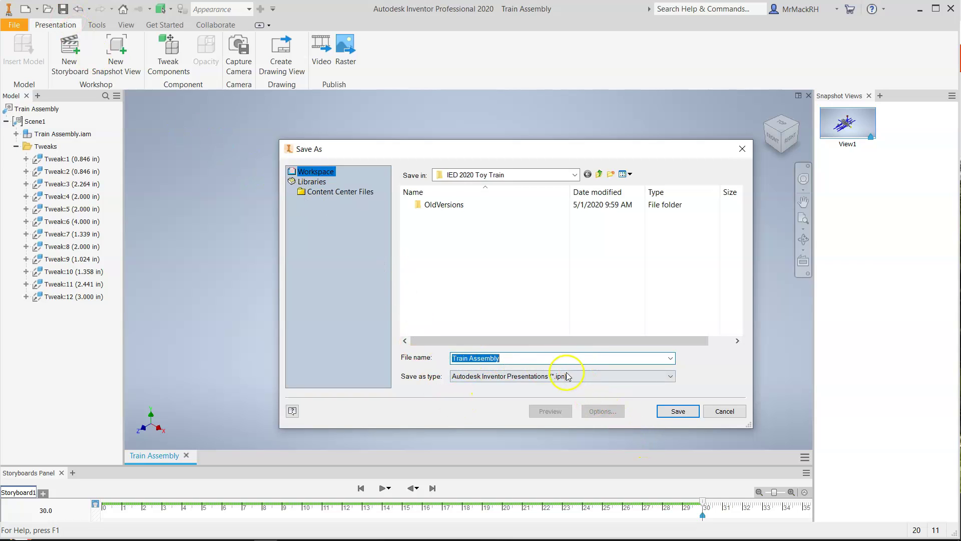
left_click(553, 358)
key("BackSpace")
key("BackSpace")
key("BackSpace")
key("BackSpace")
key("BackSpace")
key("BackSpace")
key("BackSpace")
key("BackSpace")
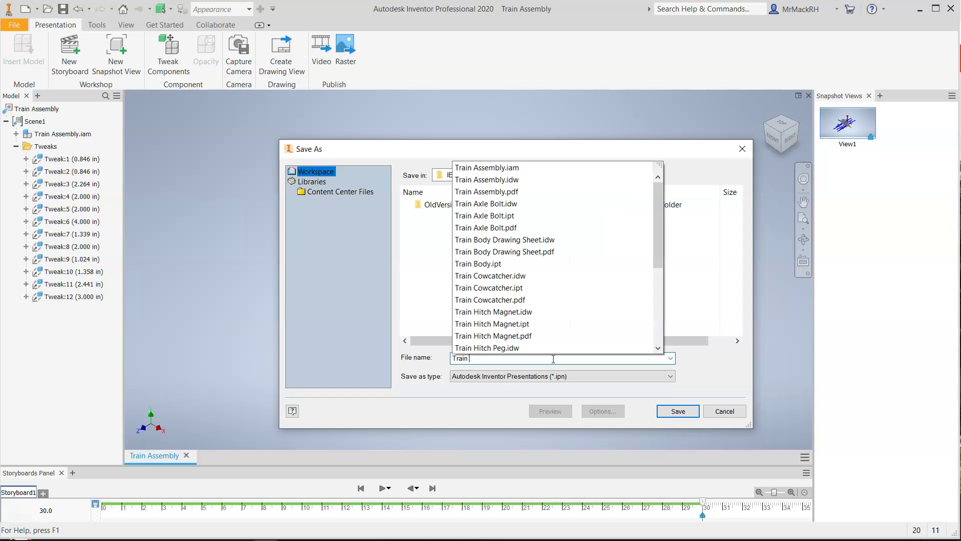
type("Explosion")
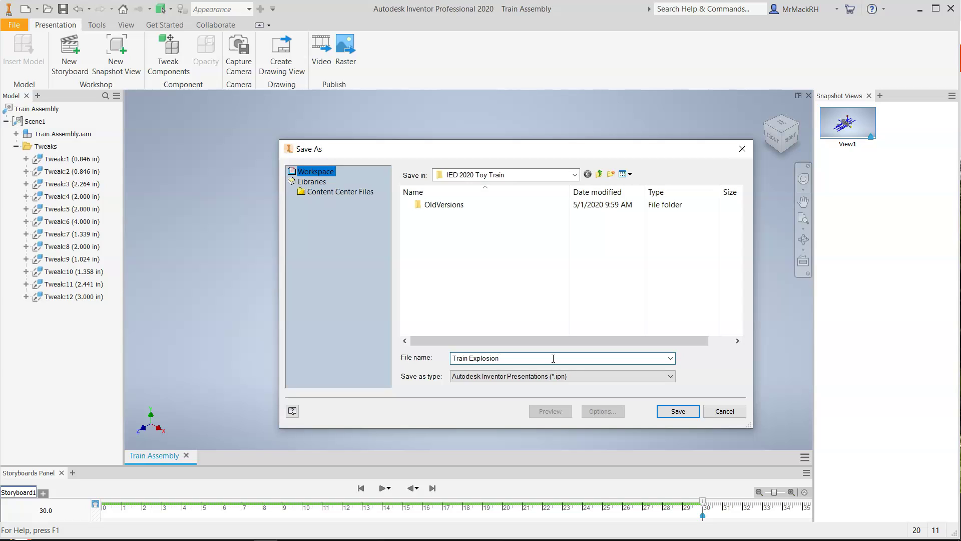
left_click(684, 413)
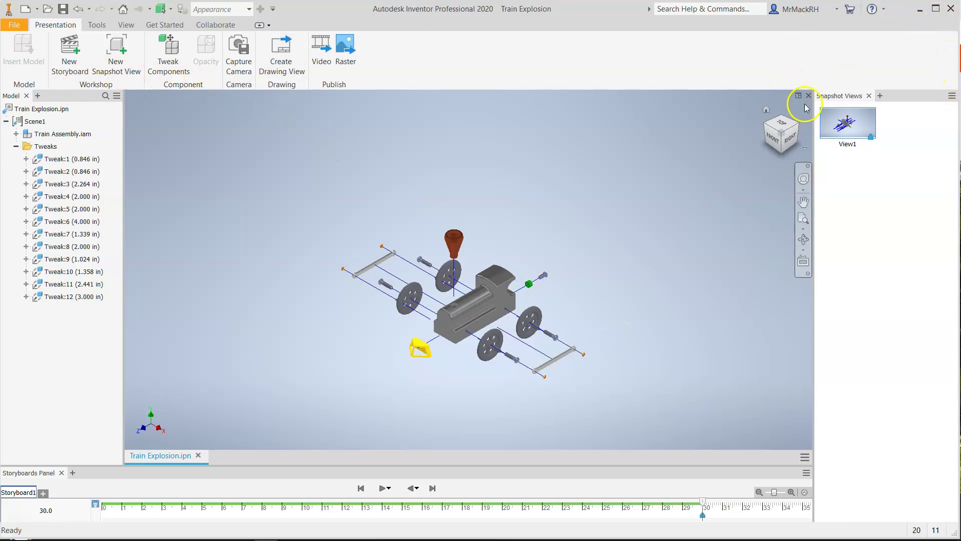
left_click_drag(813, 98, 812, 98)
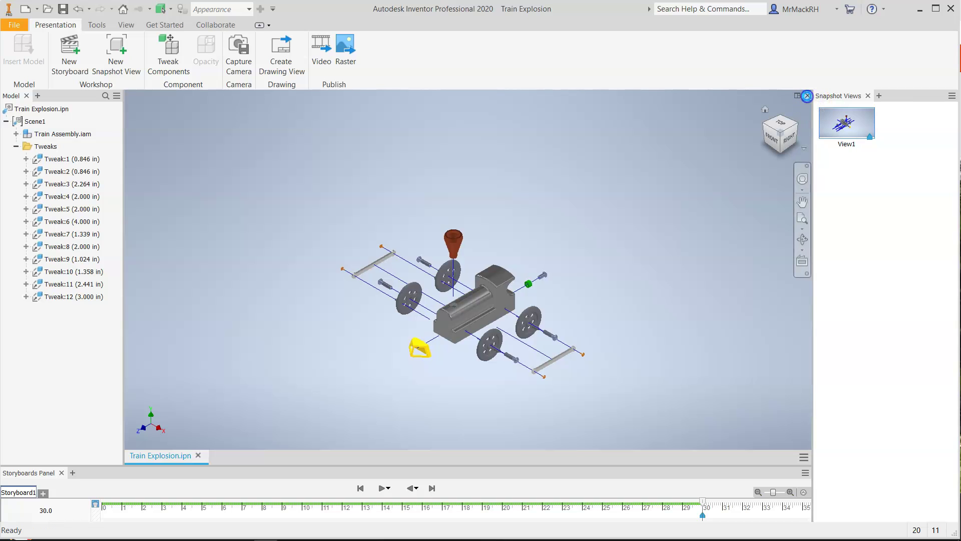
left_click(808, 96)
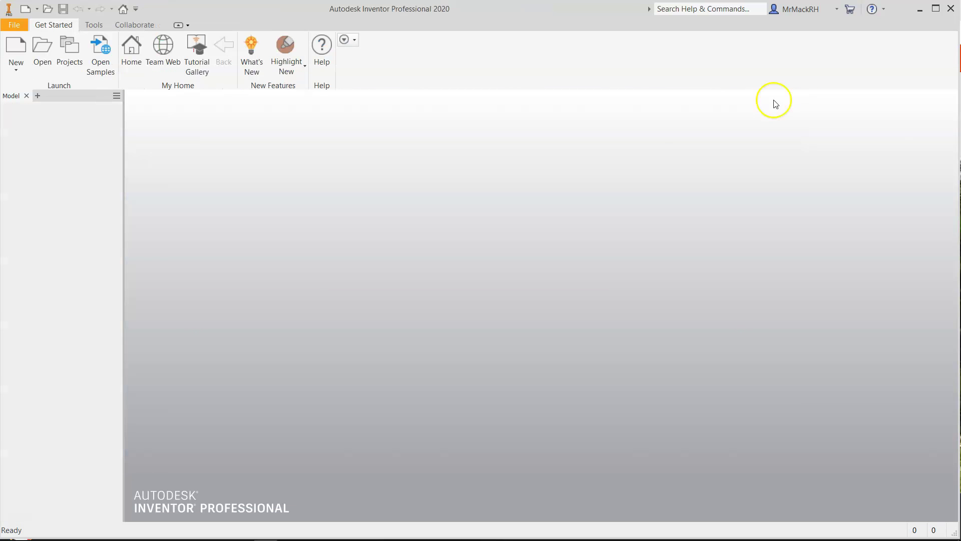
Start a drawing from the RH Drawing Sheet Template with part name TRAIN PARTS LIST, the student's name and period 3RD in the title block.
left_click(16, 49)
double_click(488, 335)
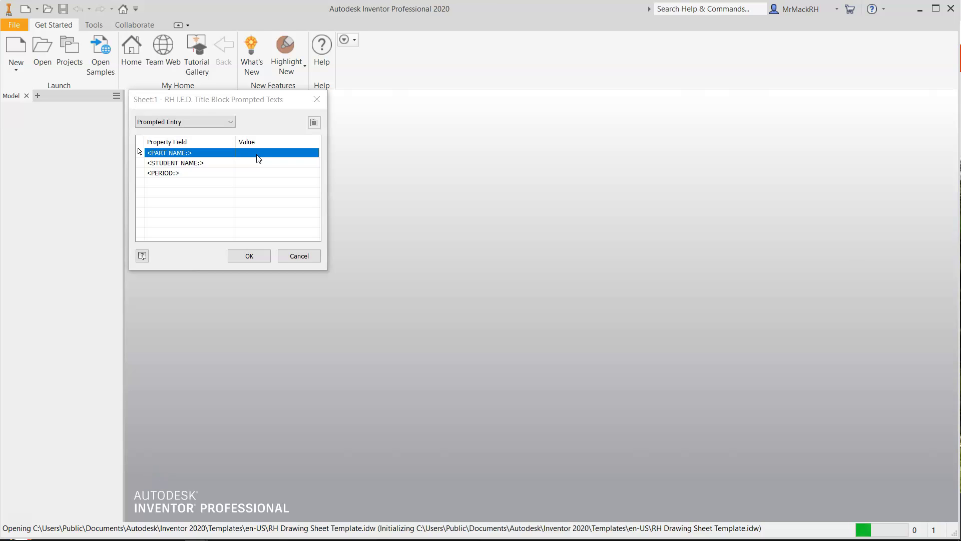
left_click(256, 157)
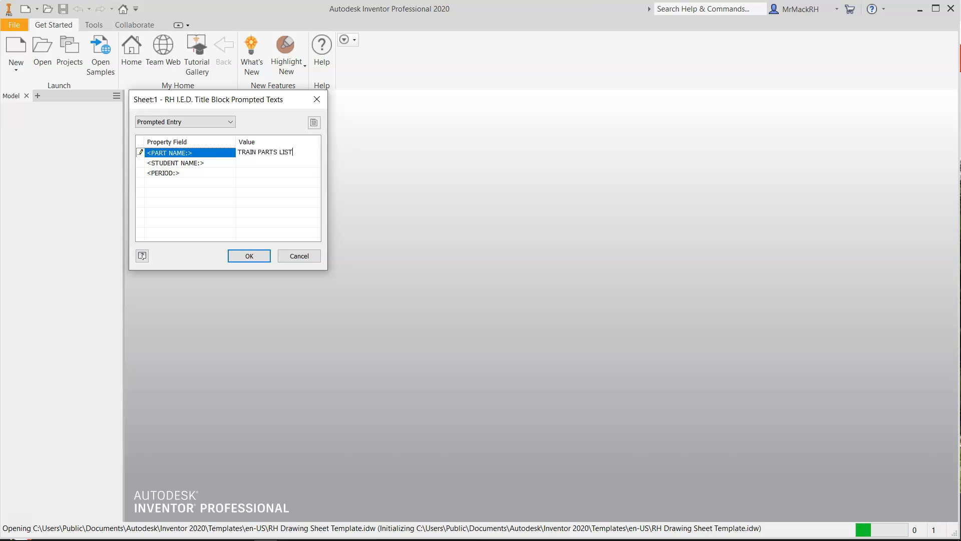
left_click(250, 163)
type("MR MACK")
left_click(247, 174)
type("3RD")
left_click(249, 256)
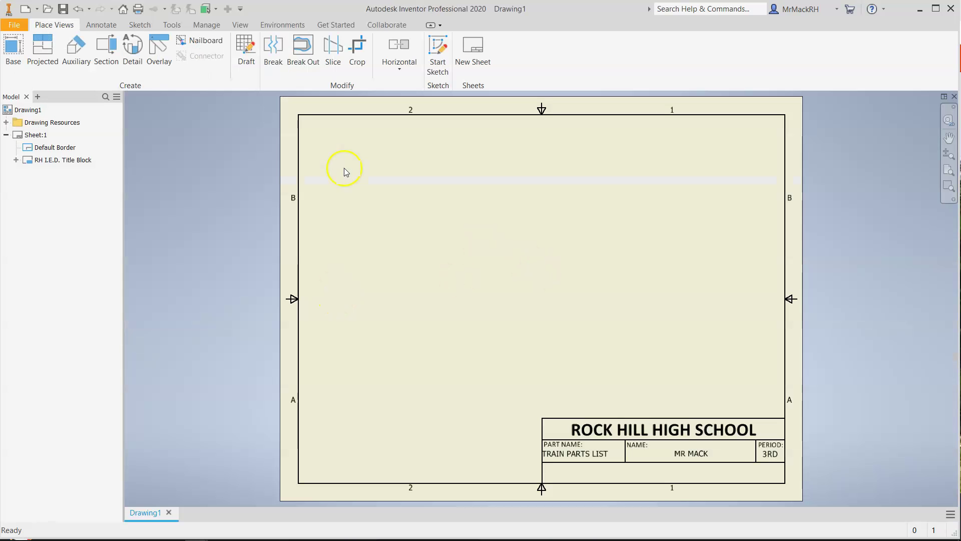
Start a base view of the Train Explosion presentation with trails shown and position it in the sheet's upper-right area.
left_click(8, 51)
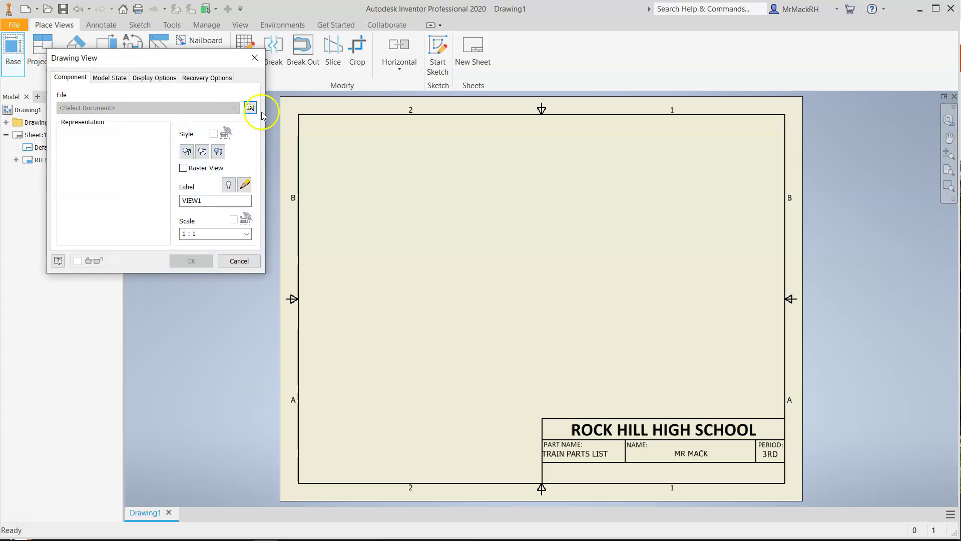
left_click(250, 109)
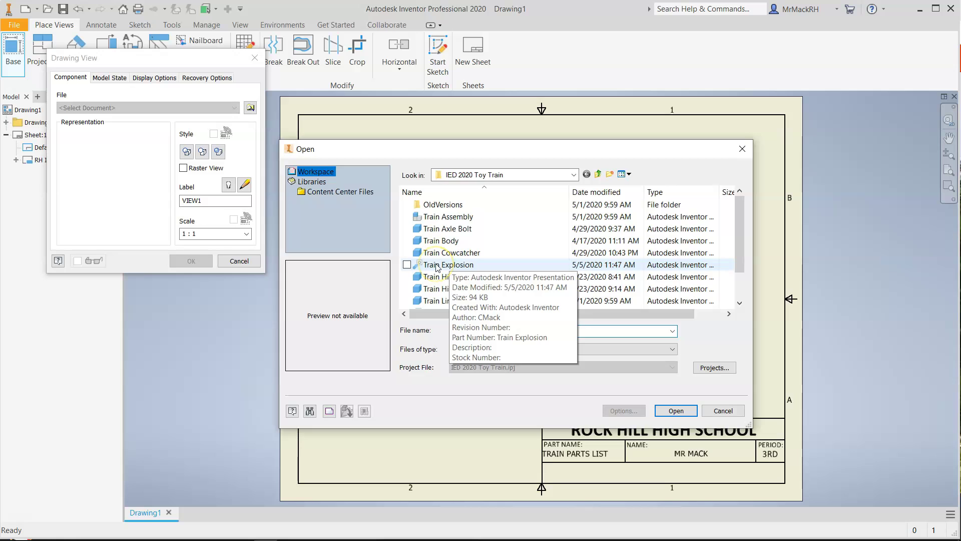
left_click(439, 266)
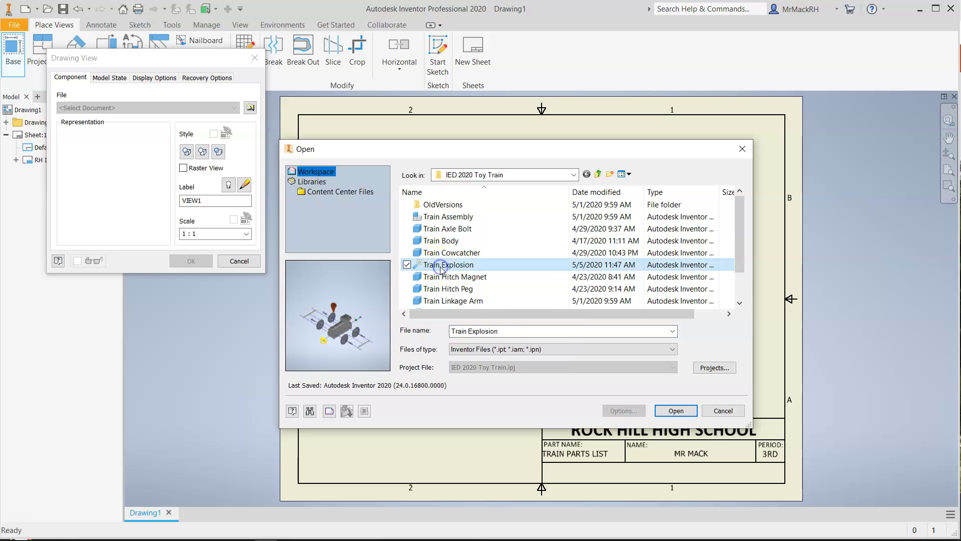
left_click(677, 411)
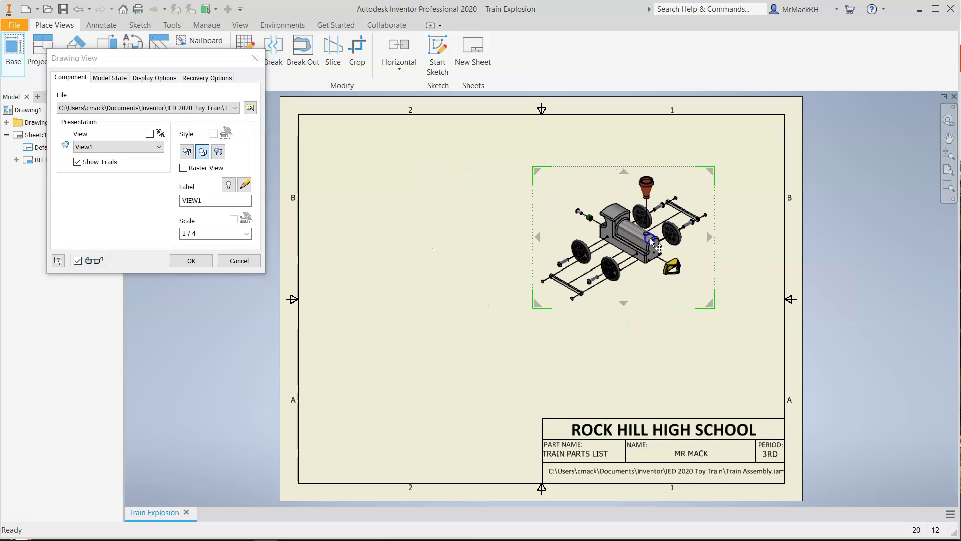
left_click(640, 250)
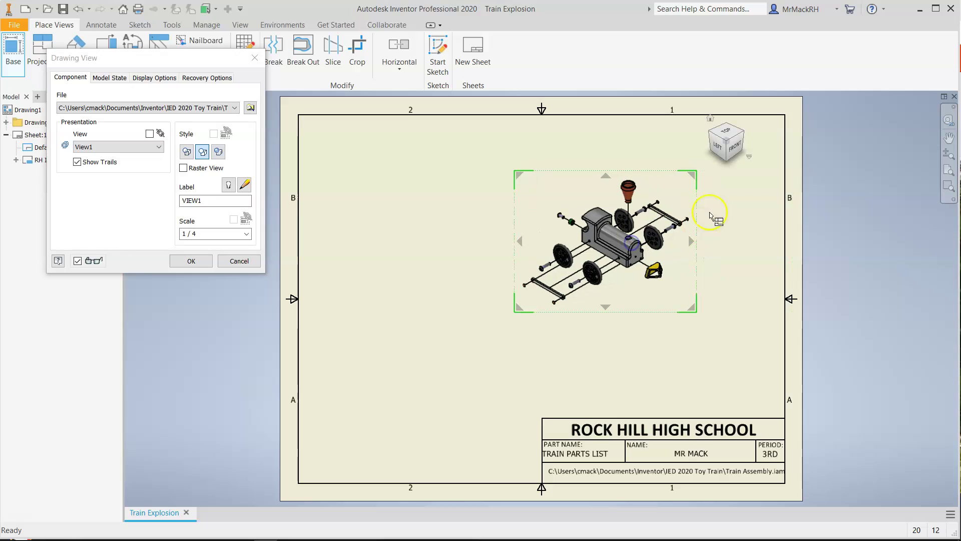
left_click(747, 133)
left_click_drag(747, 133, 706, 170)
left_click_drag(636, 255, 712, 212)
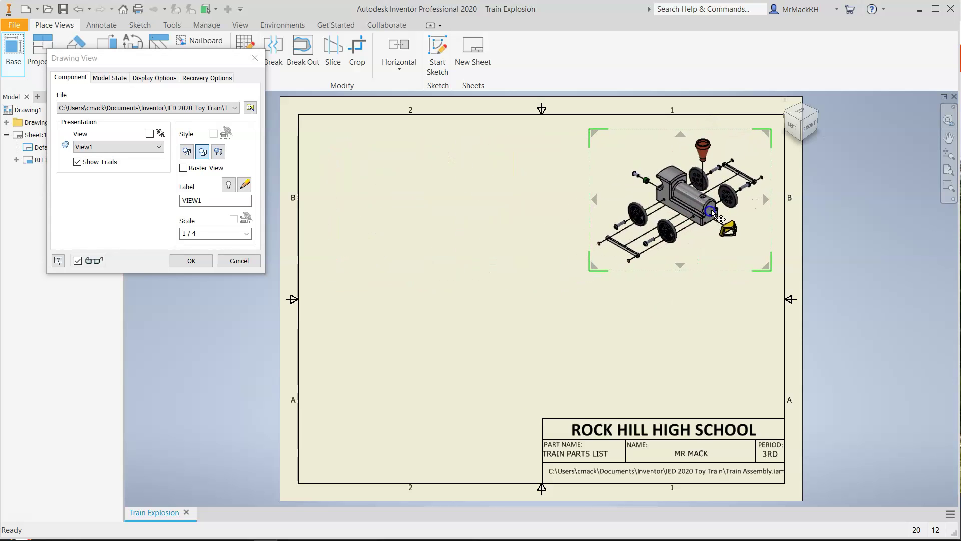
Try scales of 1/2 and 1/3 for the exploded view, repositioning it within the sheet border.
left_click(199, 253)
left_click(212, 232)
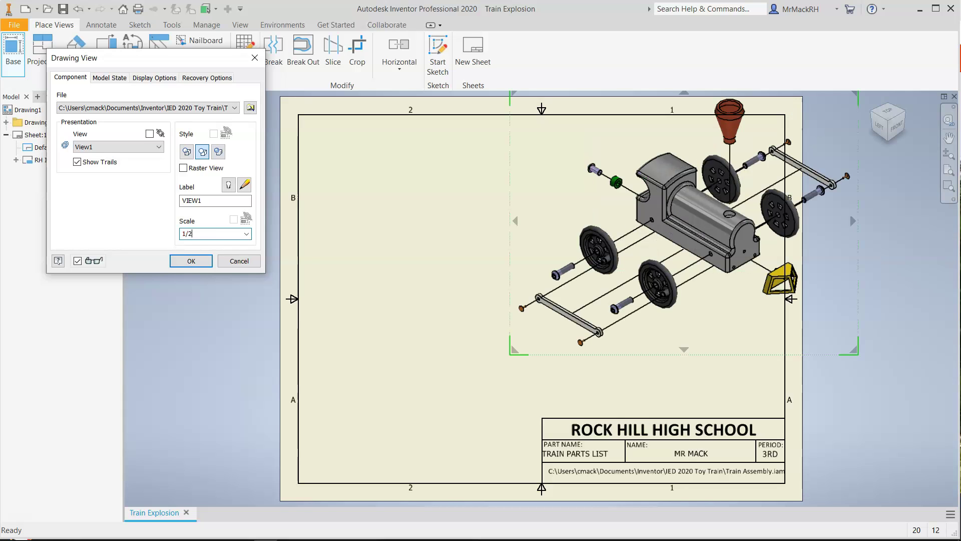
mouse_move(687, 208)
left_mouse_down()
mouse_move(620, 209)
mouse_move(614, 232)
left_mouse_up()
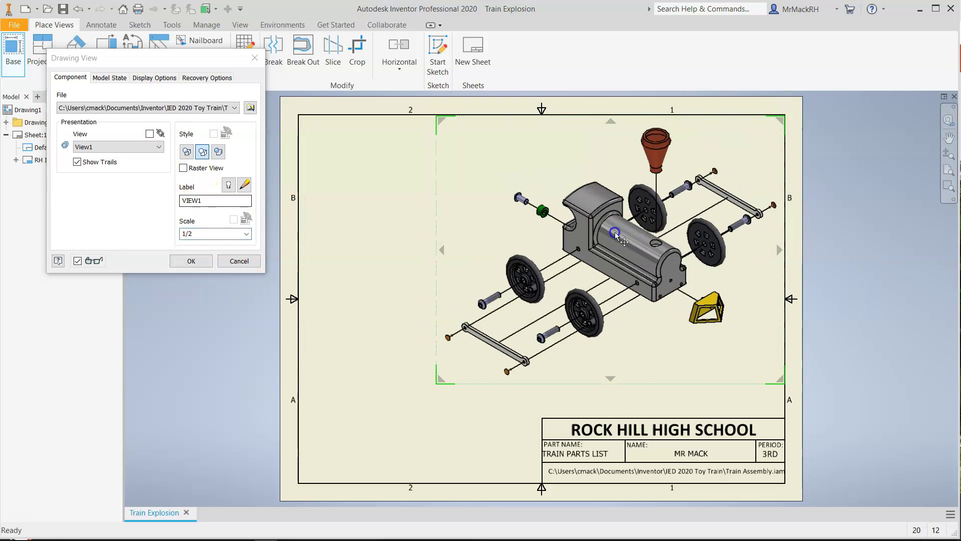
left_click(438, 381)
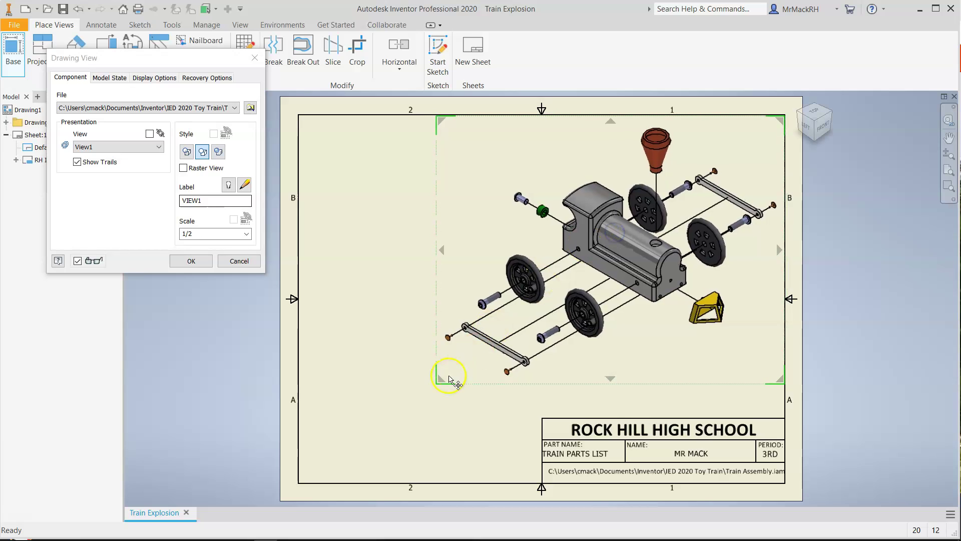
left_click(439, 387)
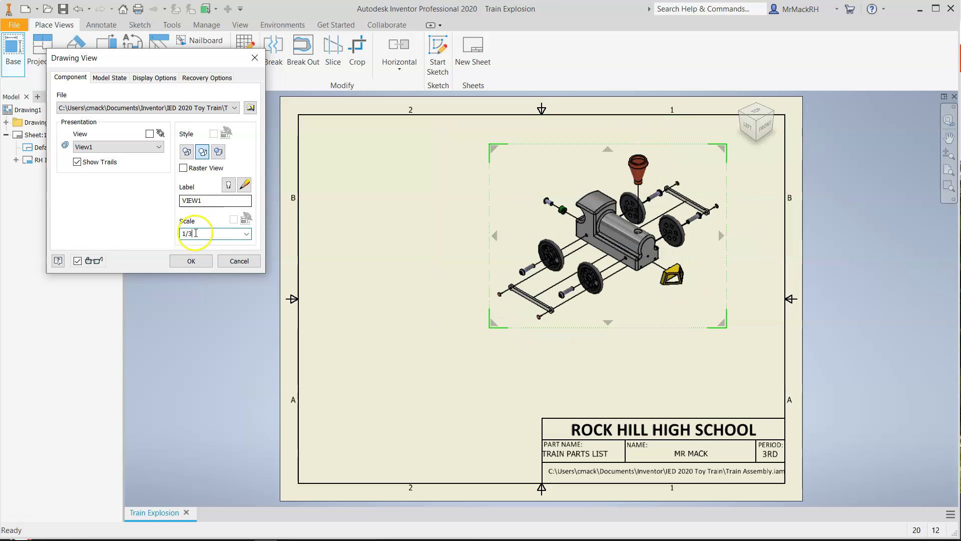
left_click(620, 269)
left_click_drag(621, 269, 648, 234)
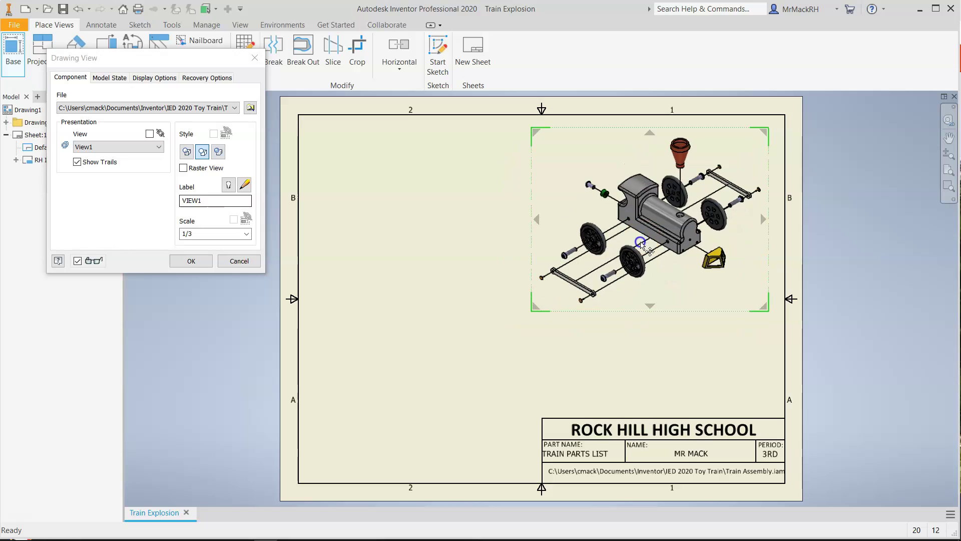
Set the exploded view's scale to 2/5 and create it above the title block without any projected view.
left_click_drag(224, 234, 182, 232)
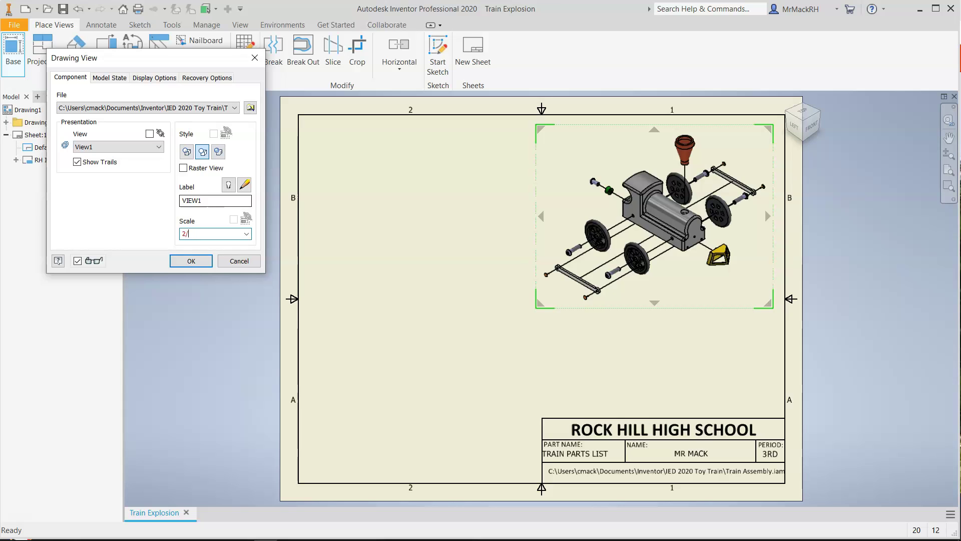
left_click_drag(701, 227, 691, 232)
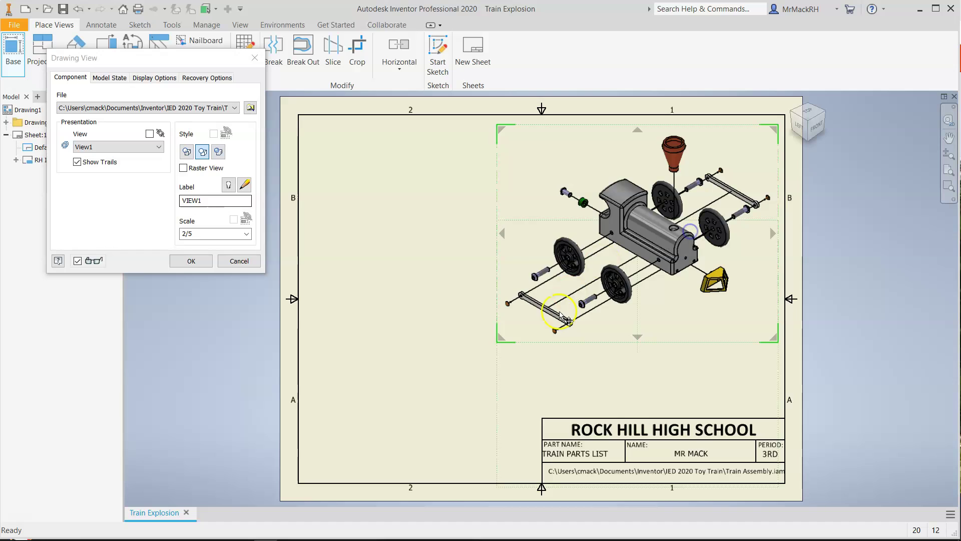
left_click_drag(643, 300, 640, 338)
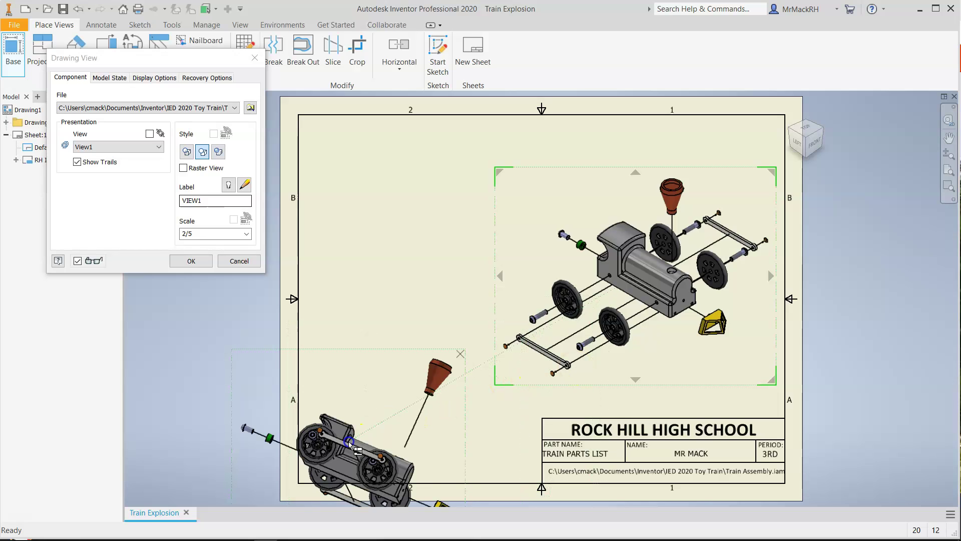
right_click(349, 442)
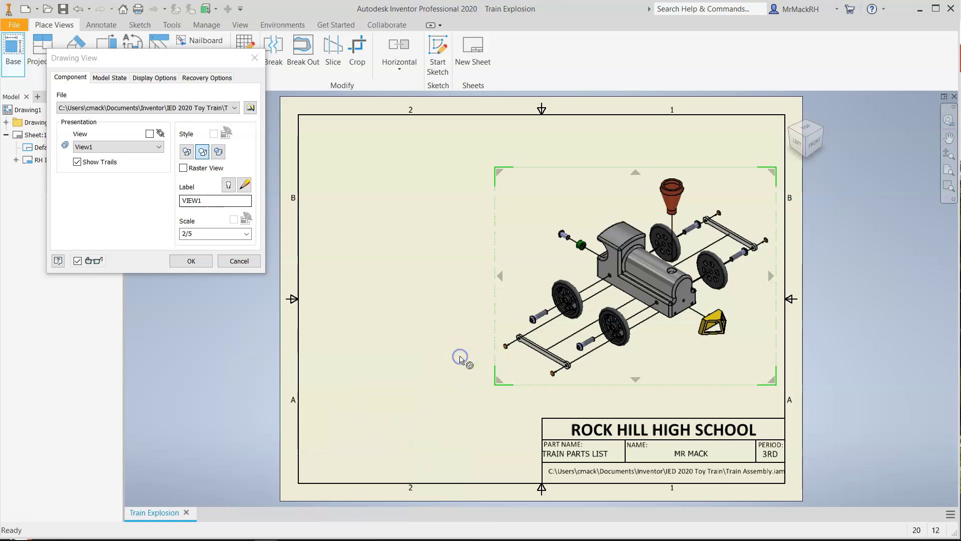
right_click(443, 405)
left_click(483, 404)
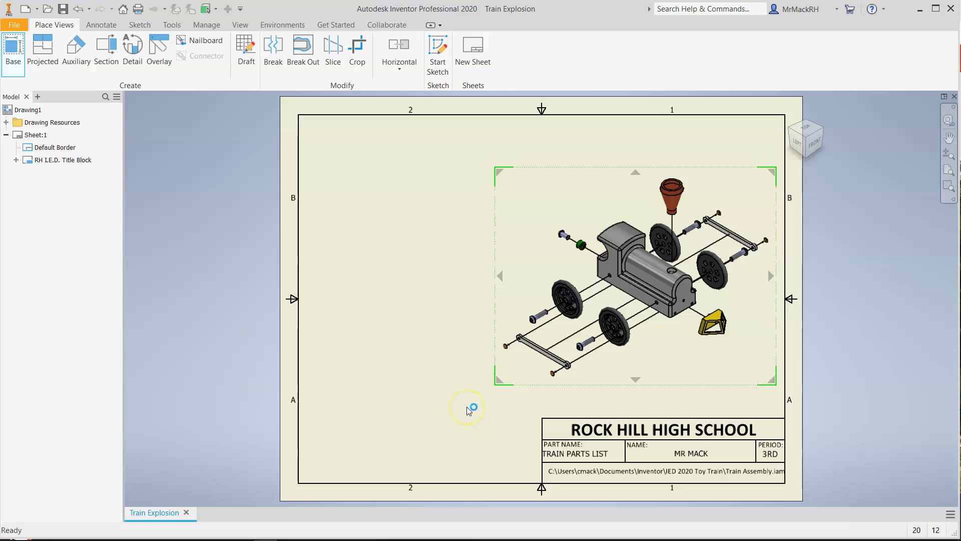
Move the exploded view up to the sheet's top border and give it the Shaded style.
left_click(587, 223)
left_click_drag(610, 184, 615, 118)
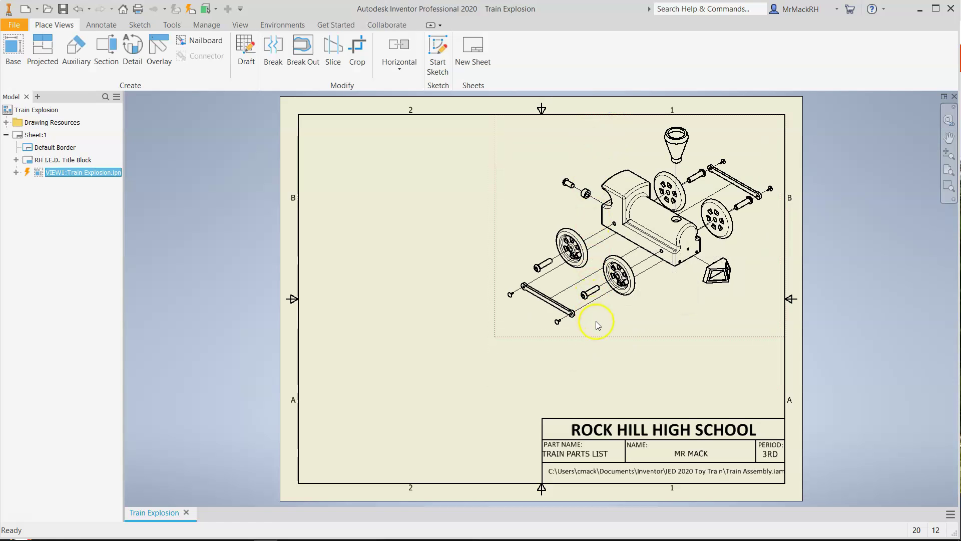
right_click(592, 337)
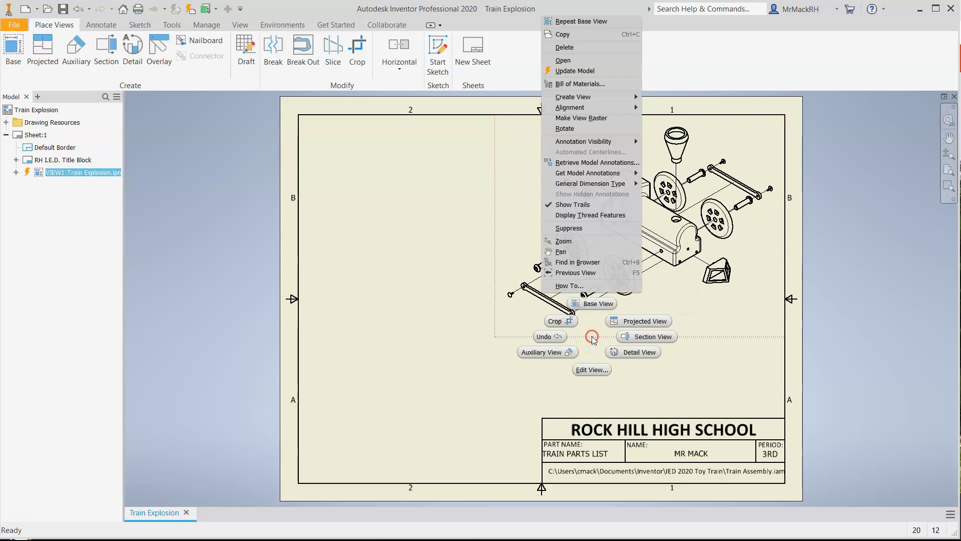
left_click(468, 249)
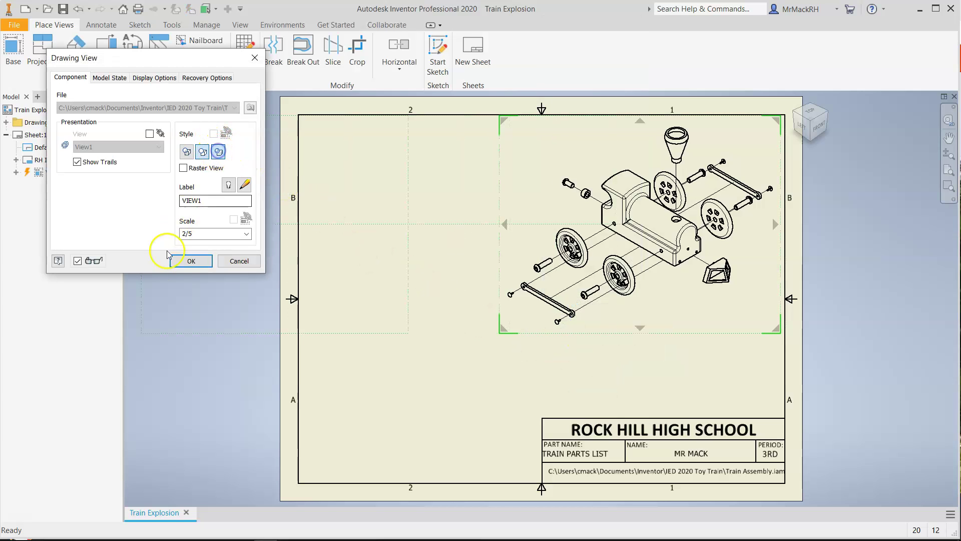
left_click(192, 259)
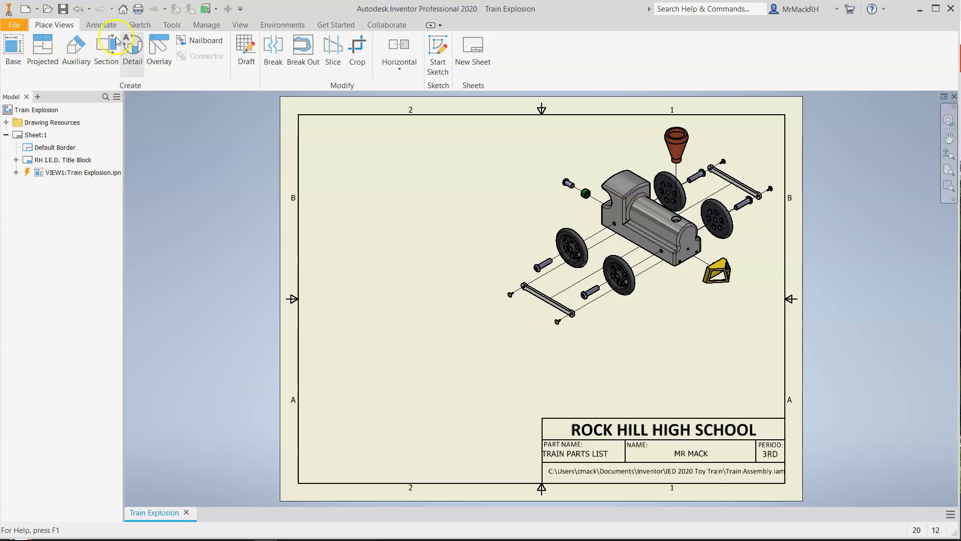
Insert a Structured, First Level parts list from the exploded view, enabling the BOM view, and place the table just below the train.
left_click(102, 26)
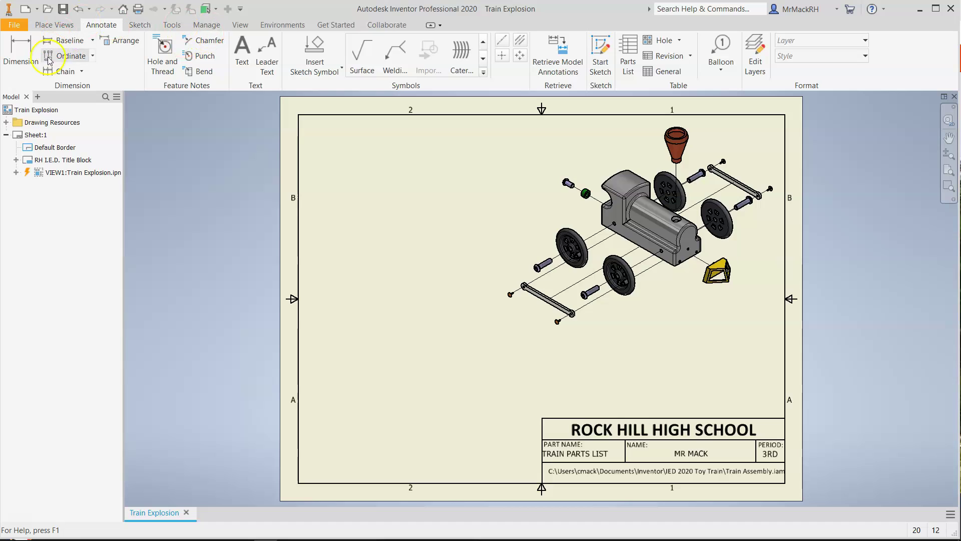
left_click(629, 57)
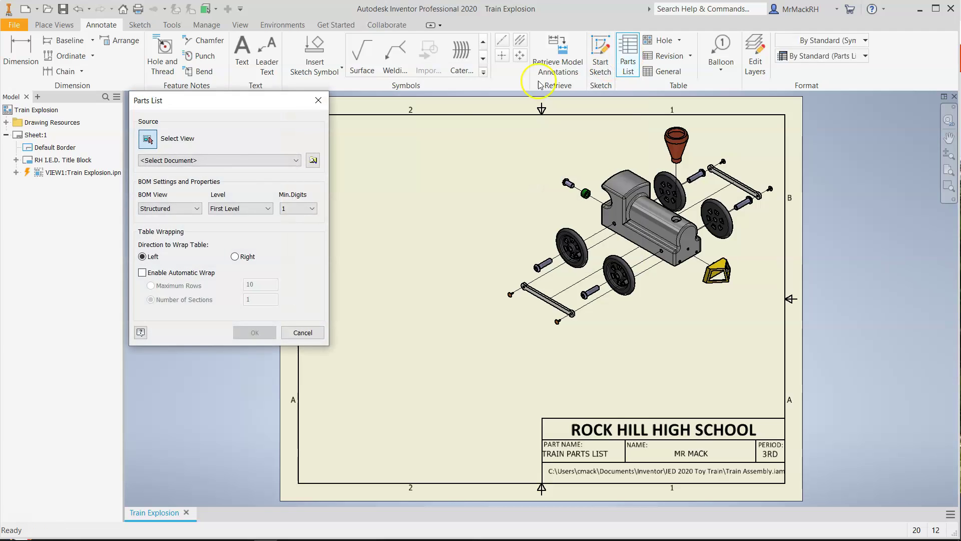
left_click(644, 205)
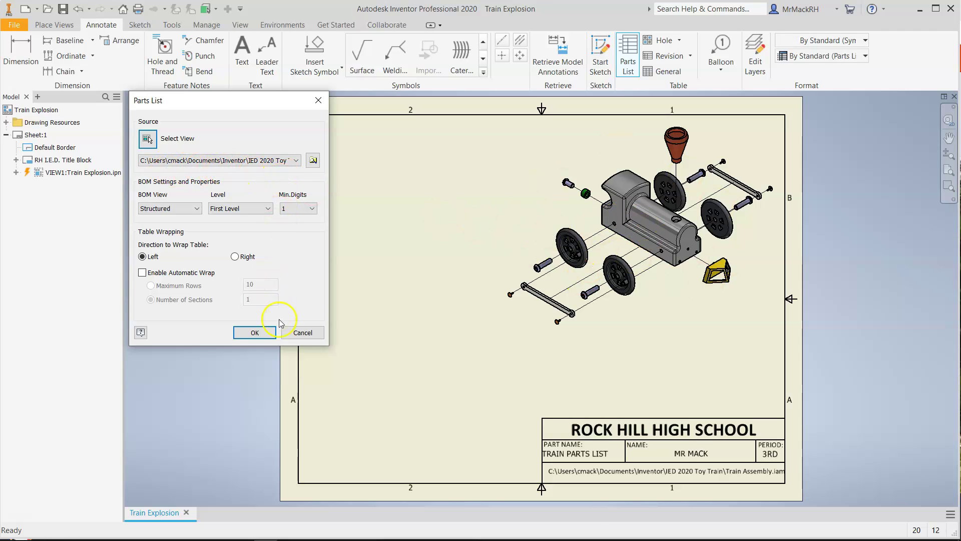
left_click(269, 334)
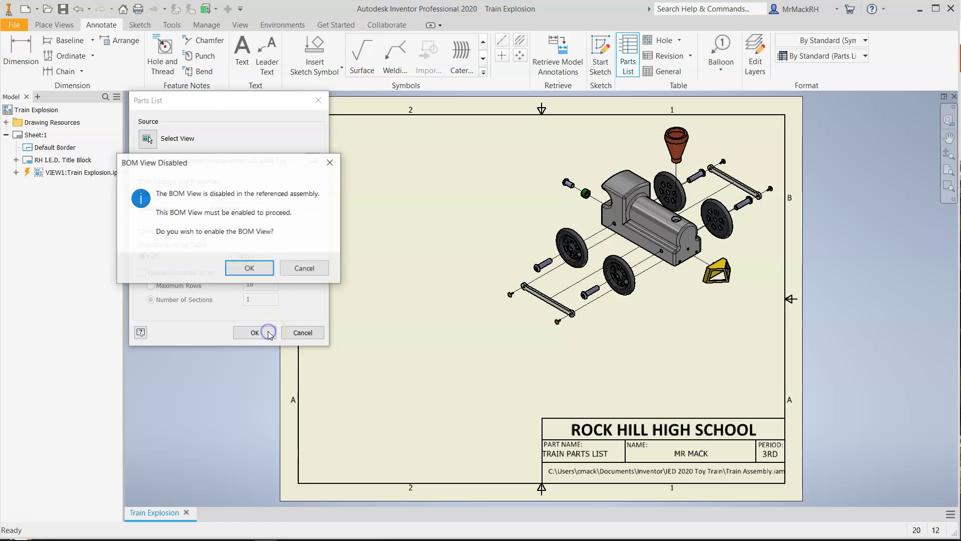
left_click(259, 270)
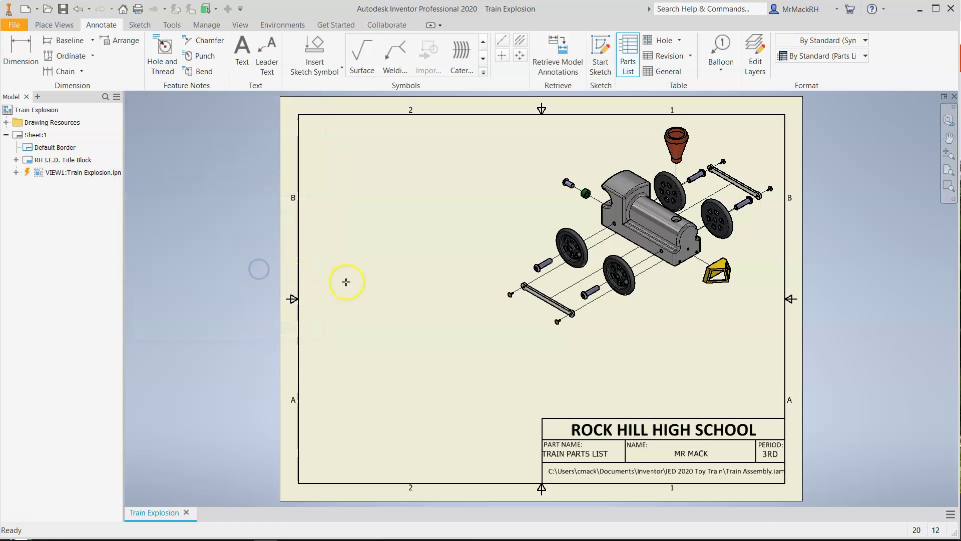
left_click(625, 305)
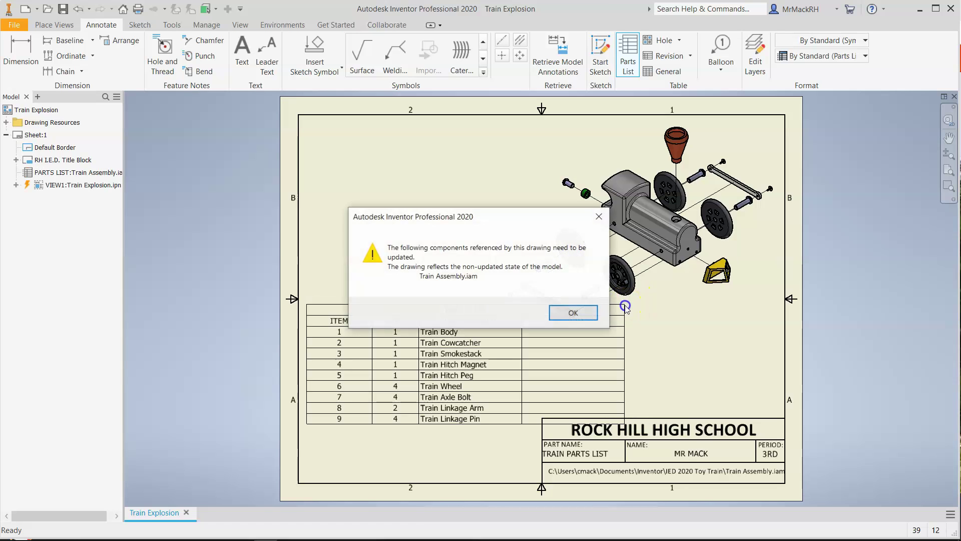
left_click(575, 314)
left_click(563, 314)
left_click(547, 338)
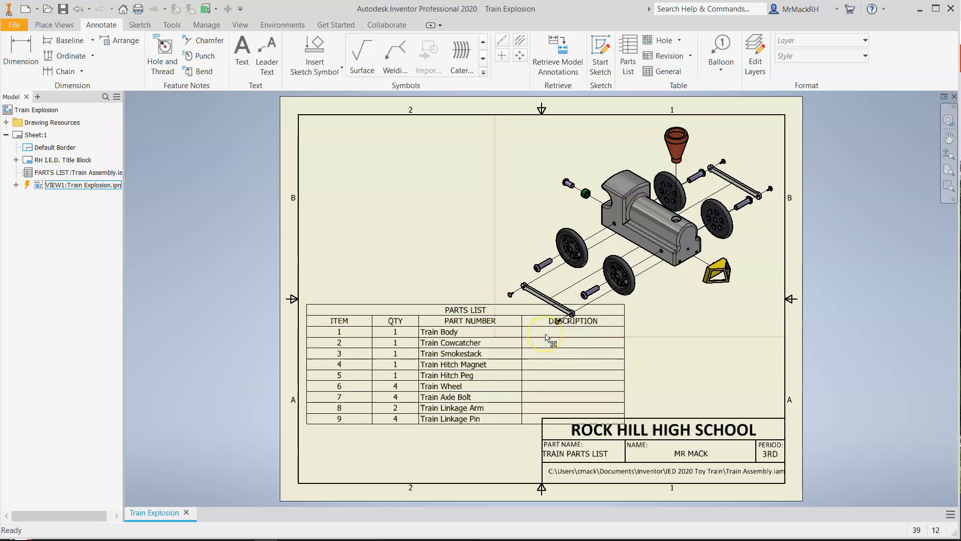
left_click(549, 334)
left_click_drag(456, 314, 453, 334)
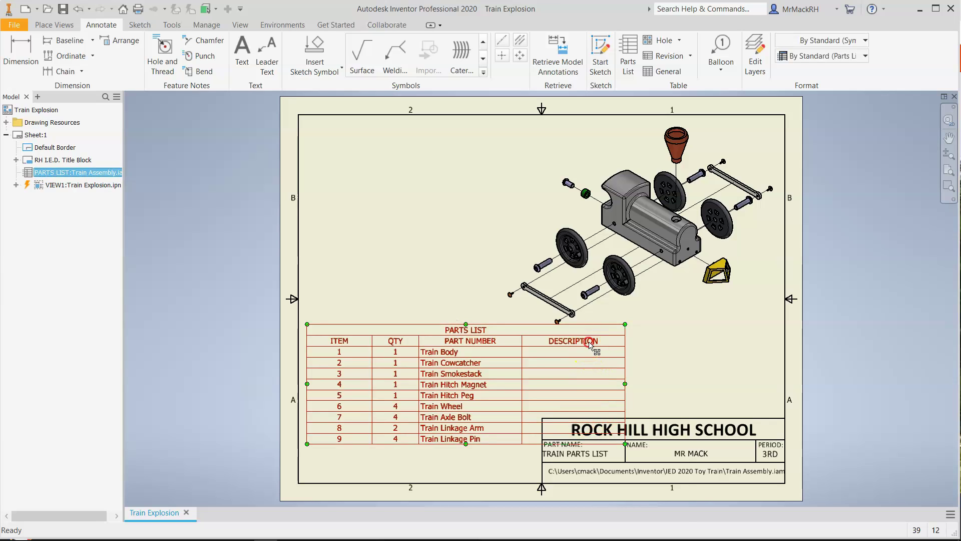
Remove the DESCRIPTION column from the parts list.
right_click(590, 344)
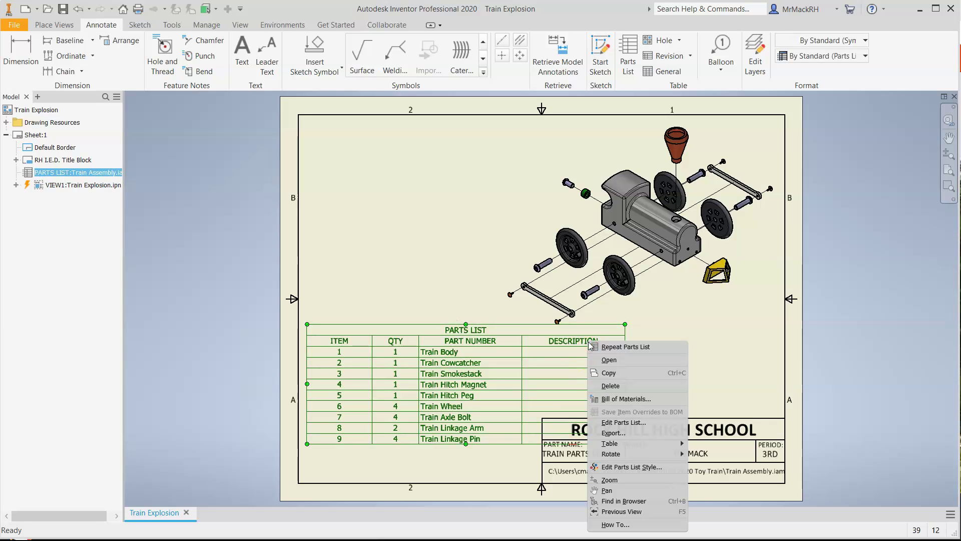
left_click(621, 424)
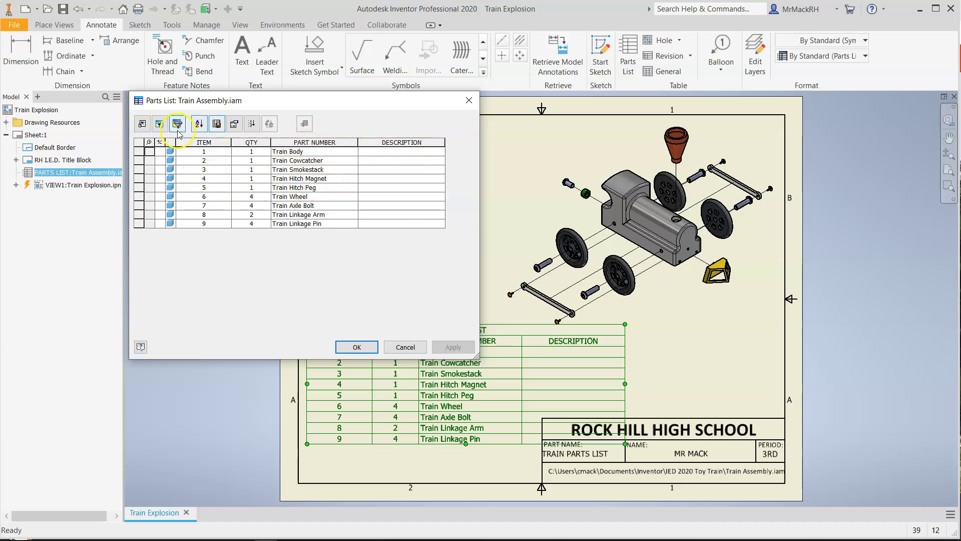
left_click(143, 125)
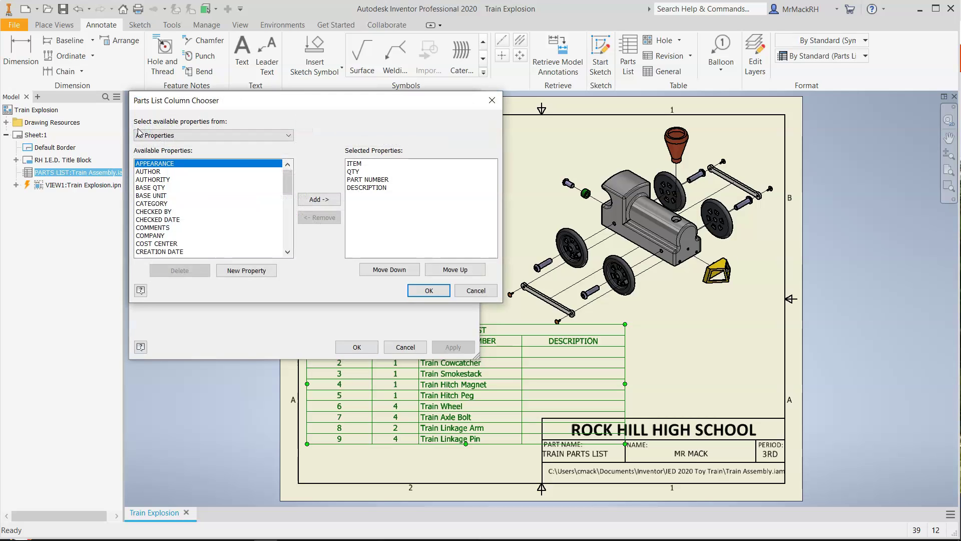
left_click(369, 188)
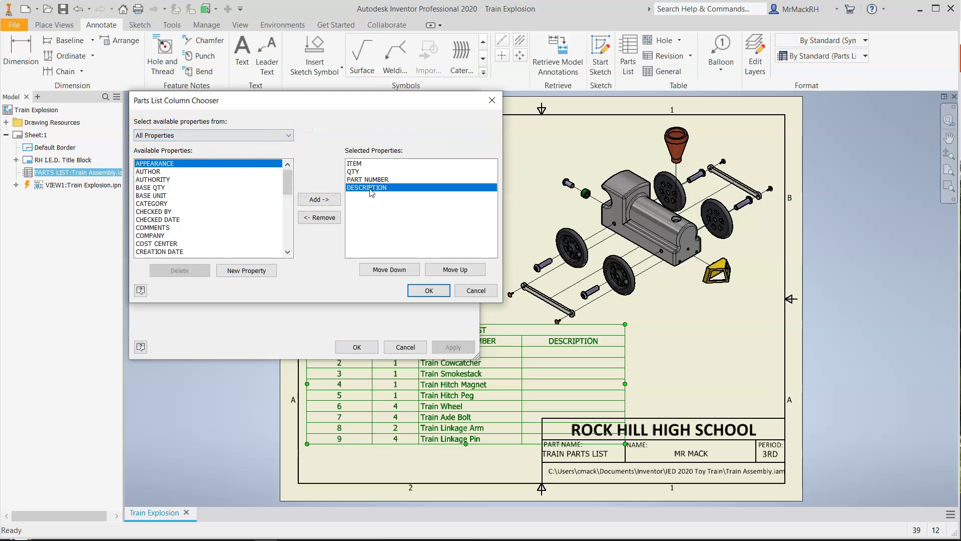
left_click(334, 221)
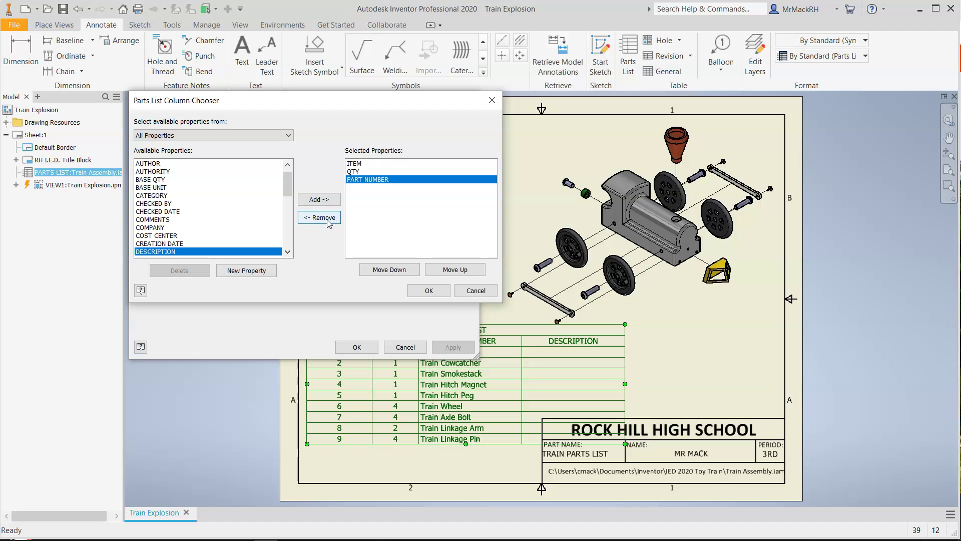
left_click(426, 291)
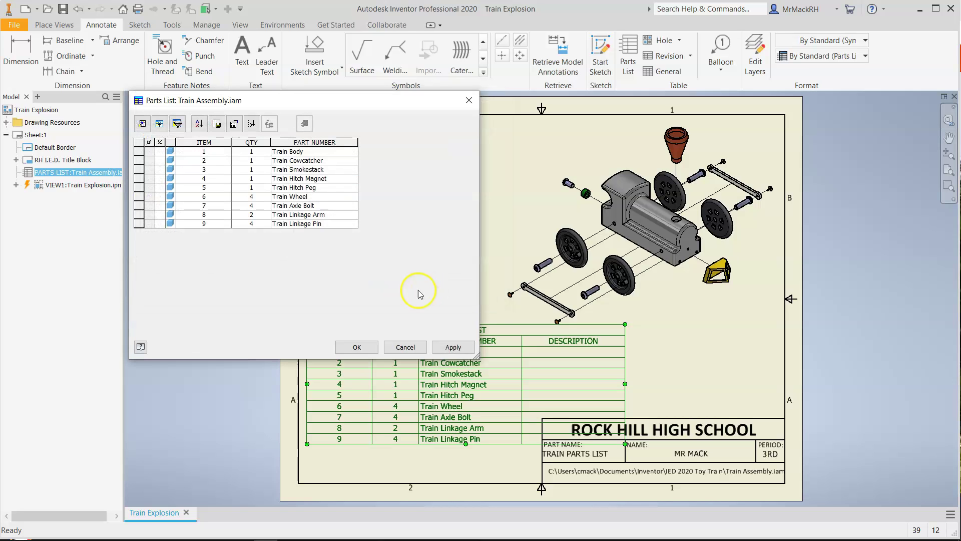
left_click(357, 346)
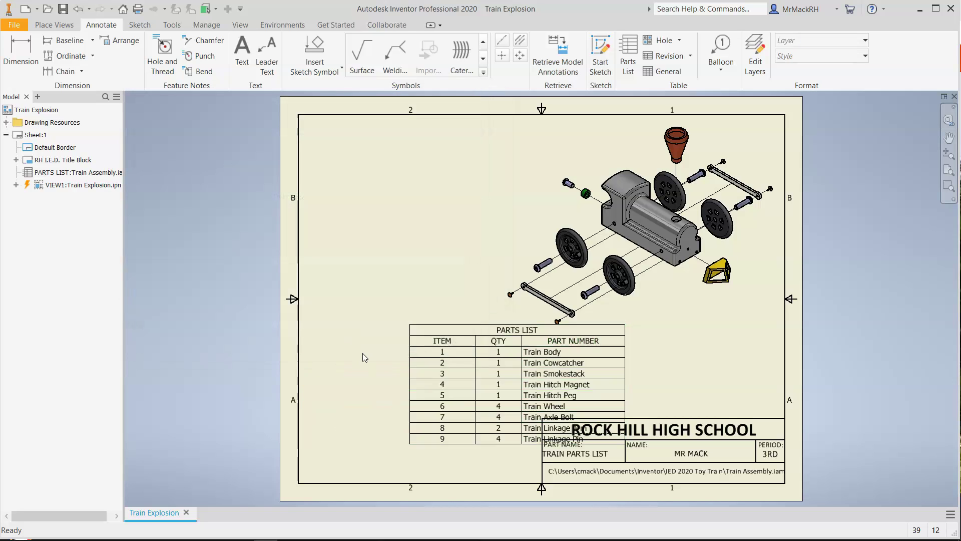
Move the parts list down into the empty area beside the title block, near the sheet border's lower-left corner.
left_click_drag(500, 329, 407, 360)
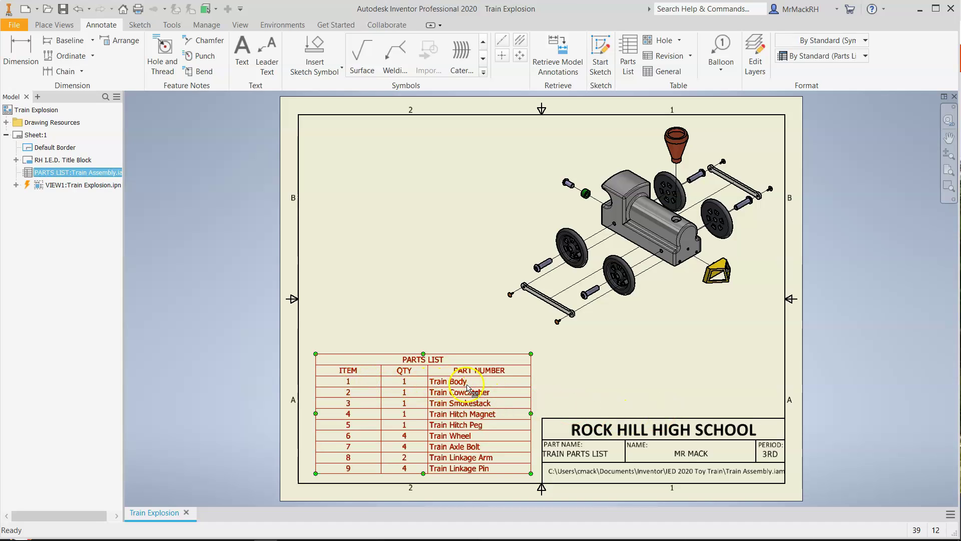
left_click(369, 395)
left_click(363, 404)
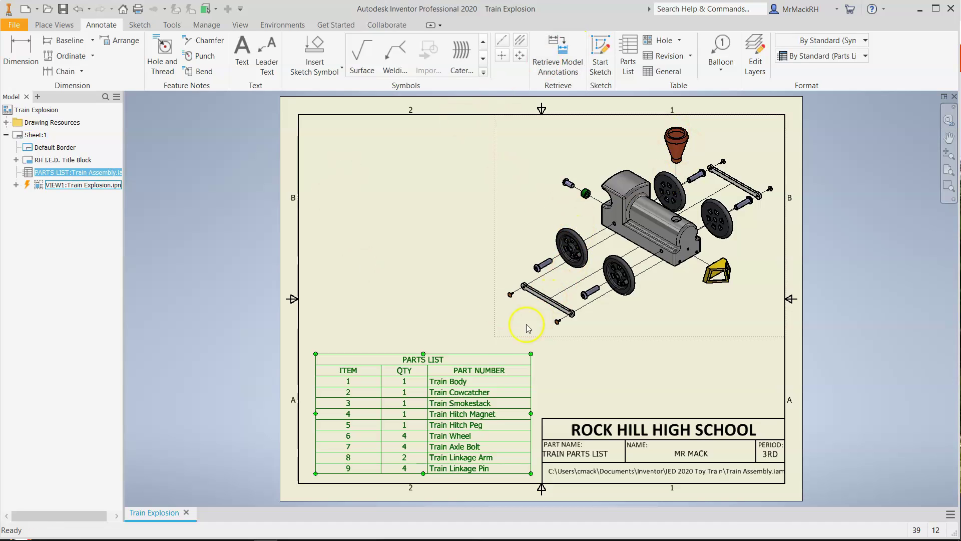
left_click_drag(439, 361, 428, 362)
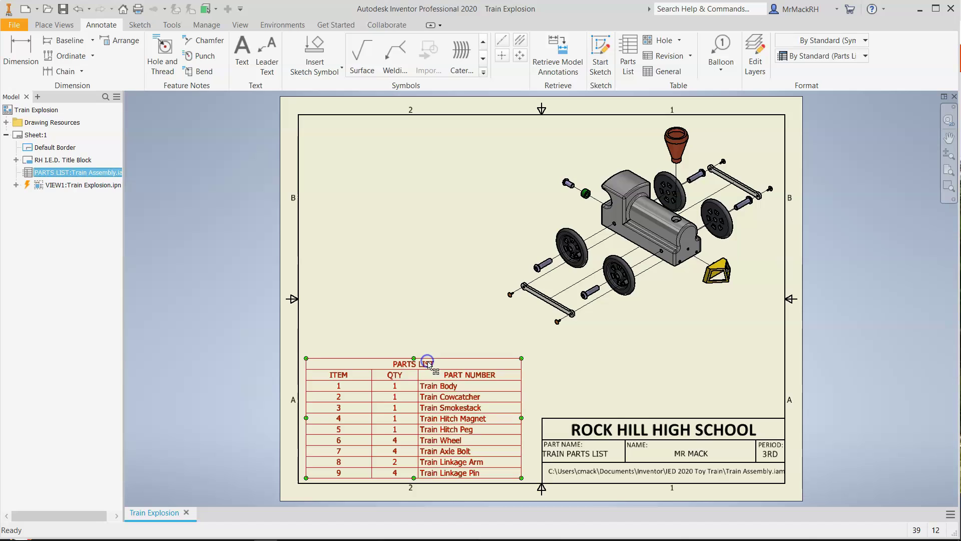
Set the exploded view's scale to 1/2 and shift the view left so the train fits inside the sheet border.
right_click(580, 316)
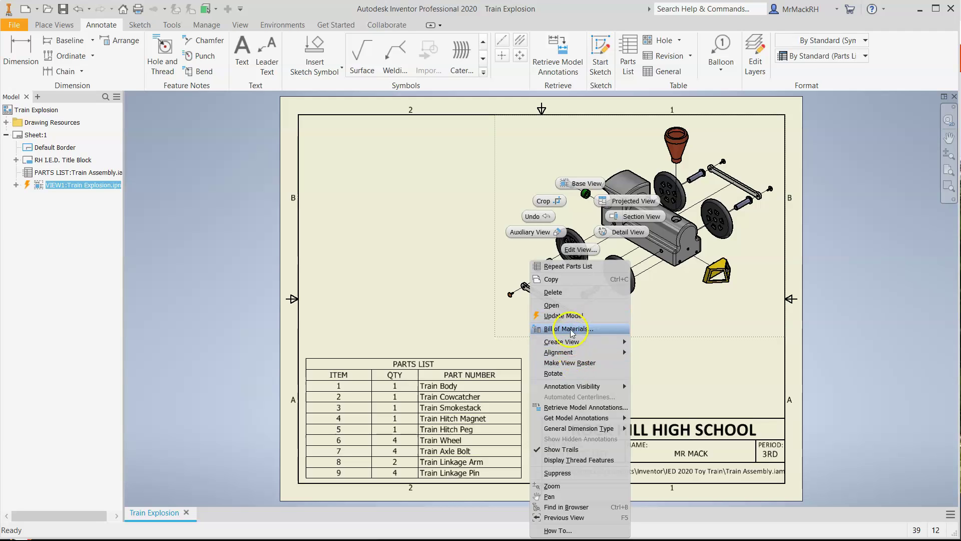
left_click(578, 249)
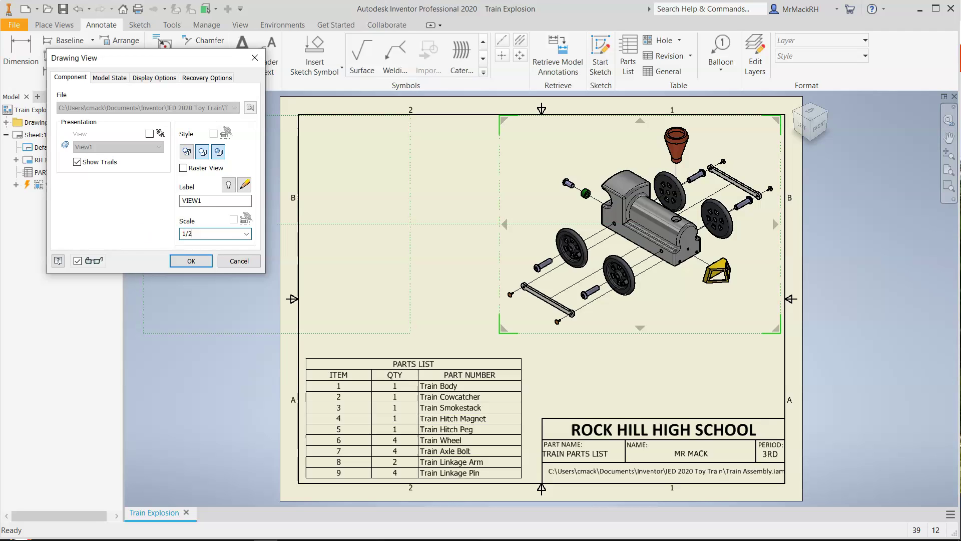
left_click(183, 261)
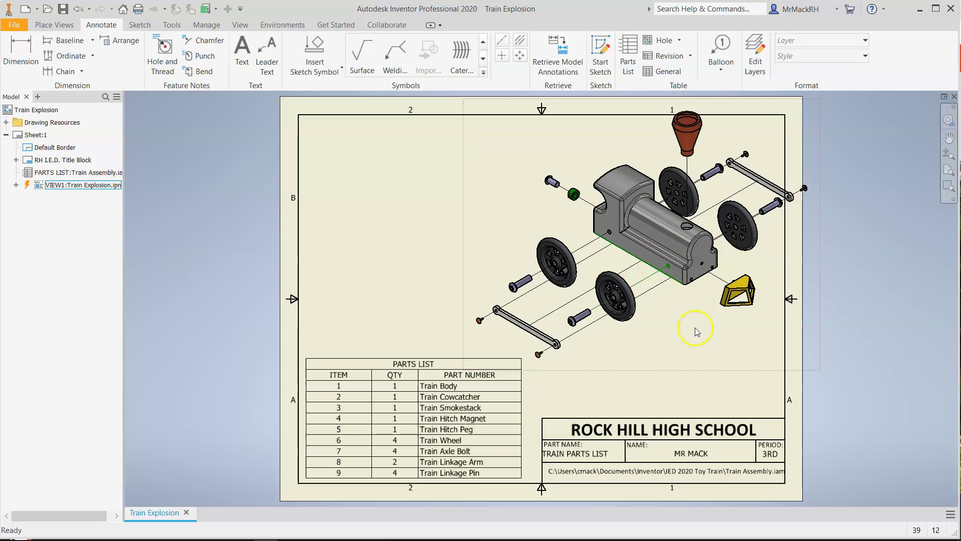
mouse_move(686, 358)
left_mouse_down()
mouse_move(686, 372)
mouse_move(659, 376)
left_mouse_up()
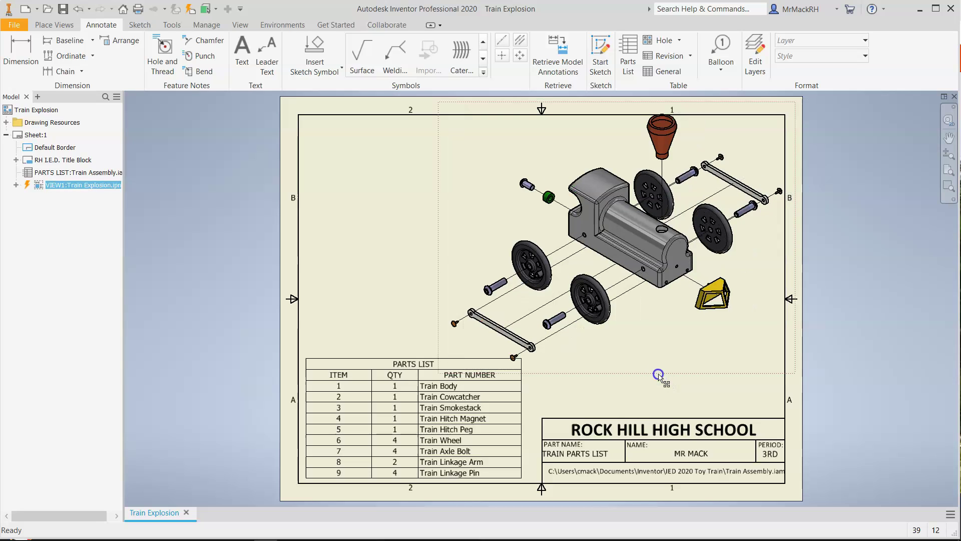
Fit the parts list into the border's lower-left corner and nudge the exploded view to clear both the table and the right border.
left_click(505, 404)
left_click_drag(414, 365, 406, 365)
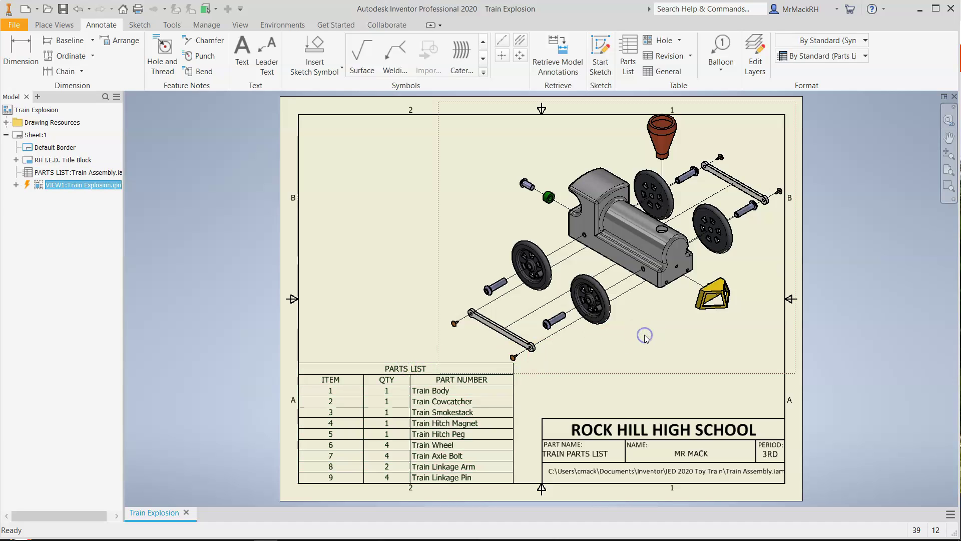
left_click(637, 317)
left_click(623, 311)
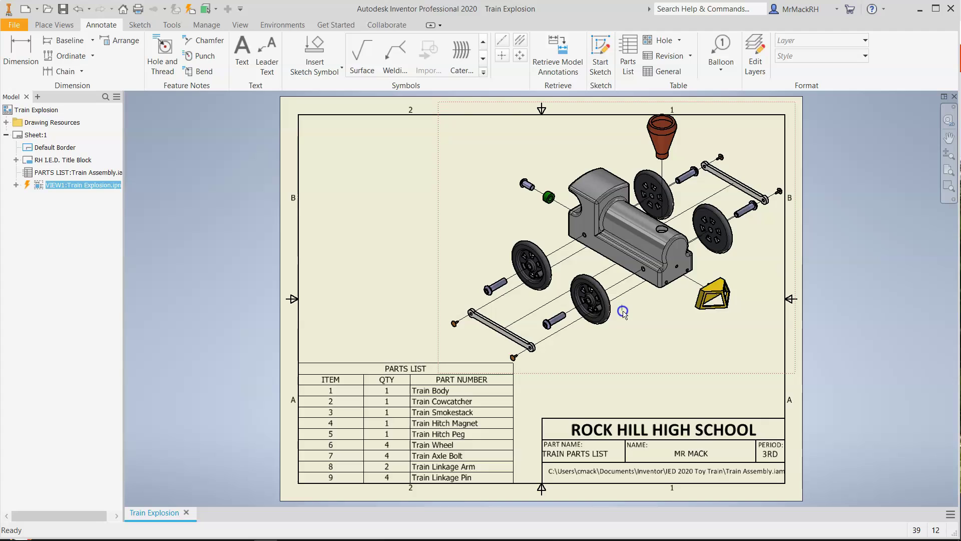
left_click_drag(594, 373, 598, 378)
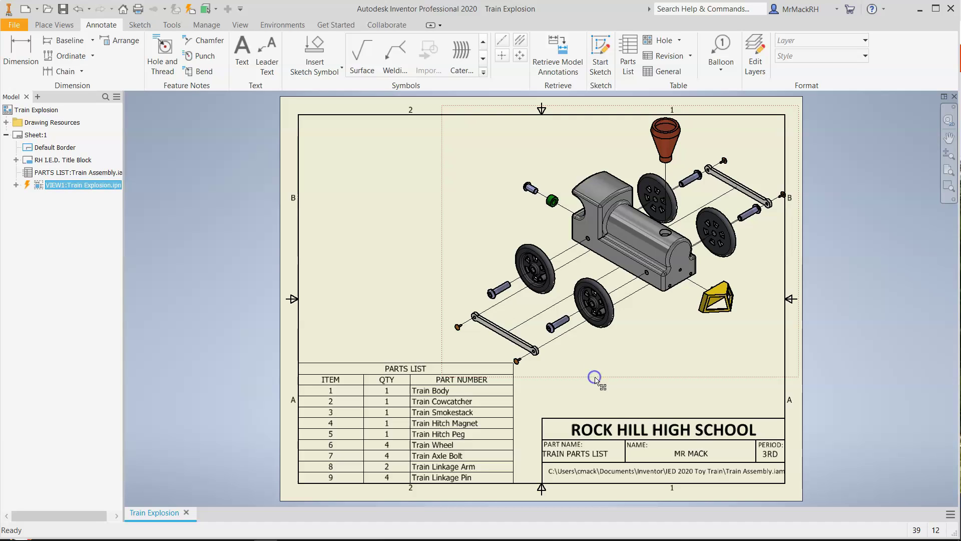
key("Escape")
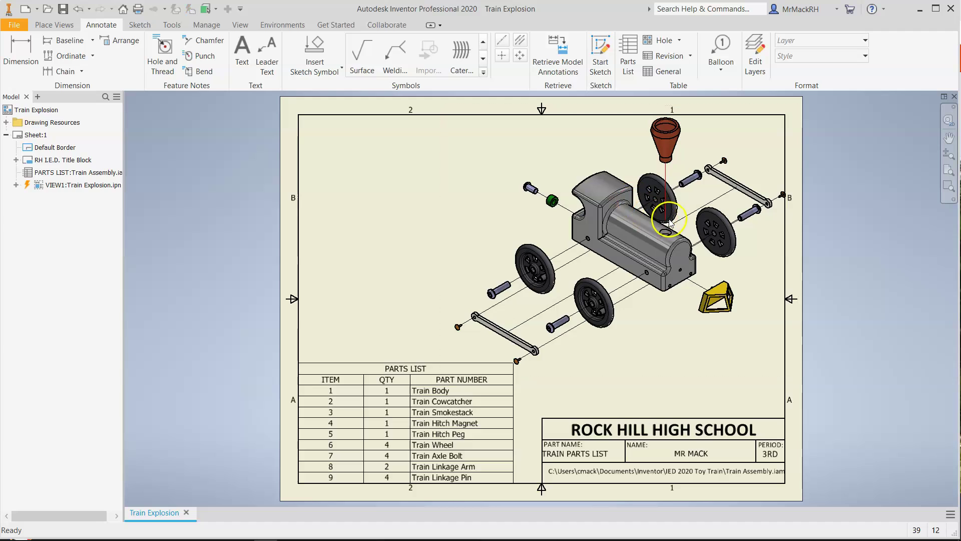
left_click(649, 221)
mouse_move(444, 180)
left_mouse_down()
mouse_move(326, 195)
mouse_move(288, 180)
mouse_move(326, 199)
mouse_move(431, 198)
mouse_move(440, 178)
left_mouse_up()
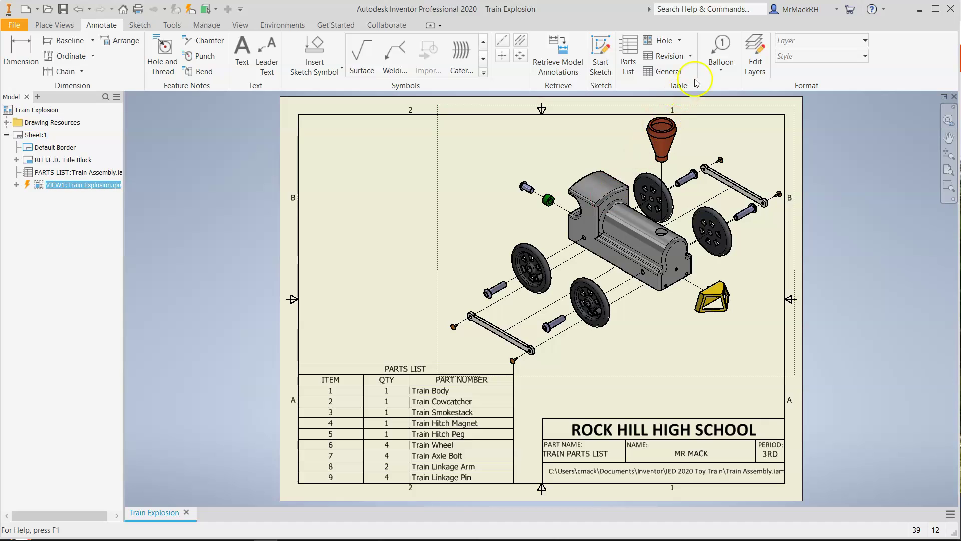
Start the Balloon command for labelling the parts in the exploded view.
left_click(723, 50)
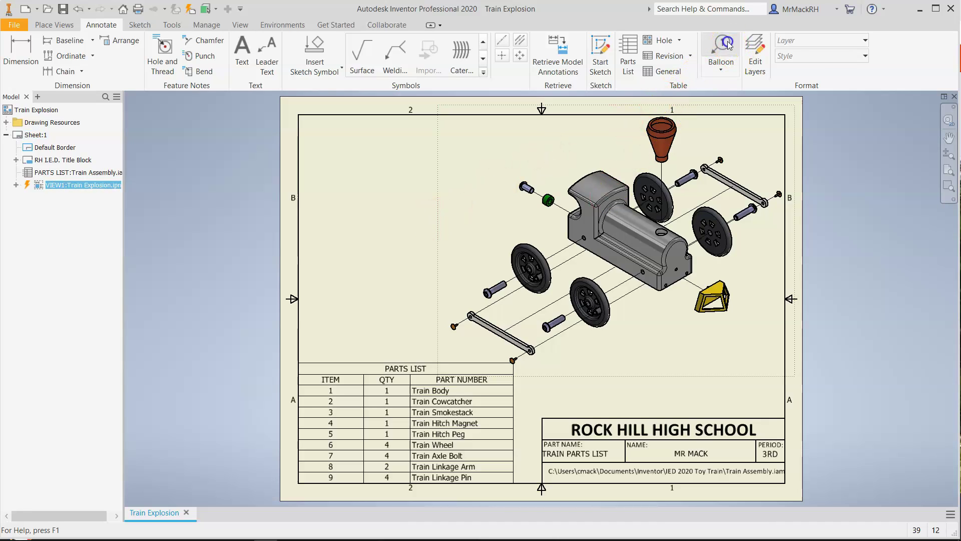